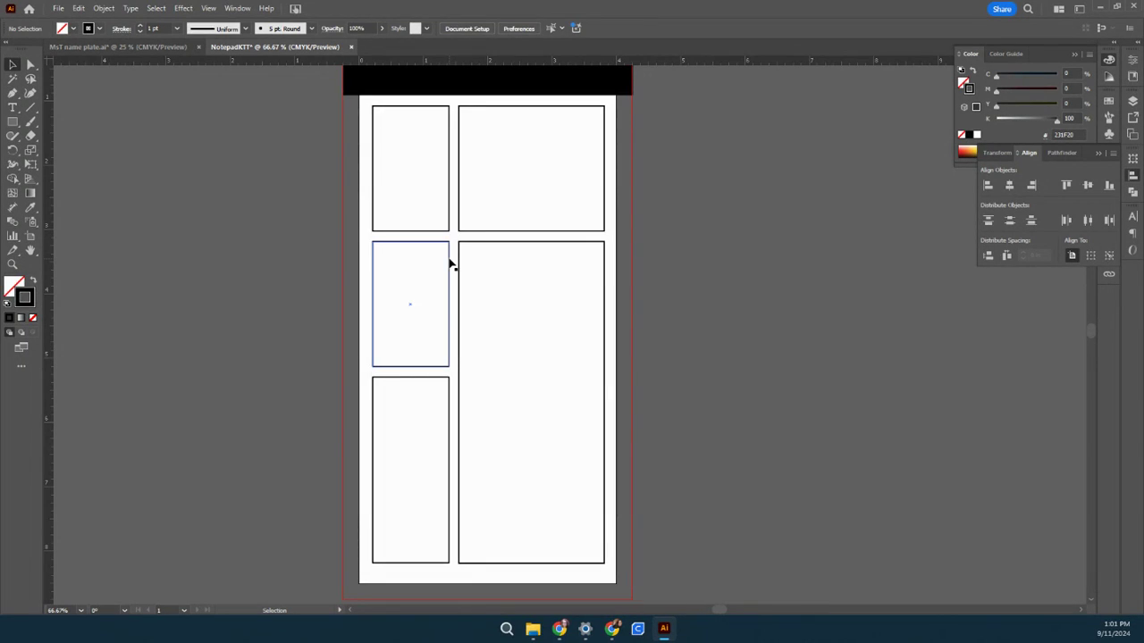
Shift the middle-left, bottom-left and both right-column boxes slightly out of alignment on the notepad layout
left_click_drag(451, 263, 480, 239)
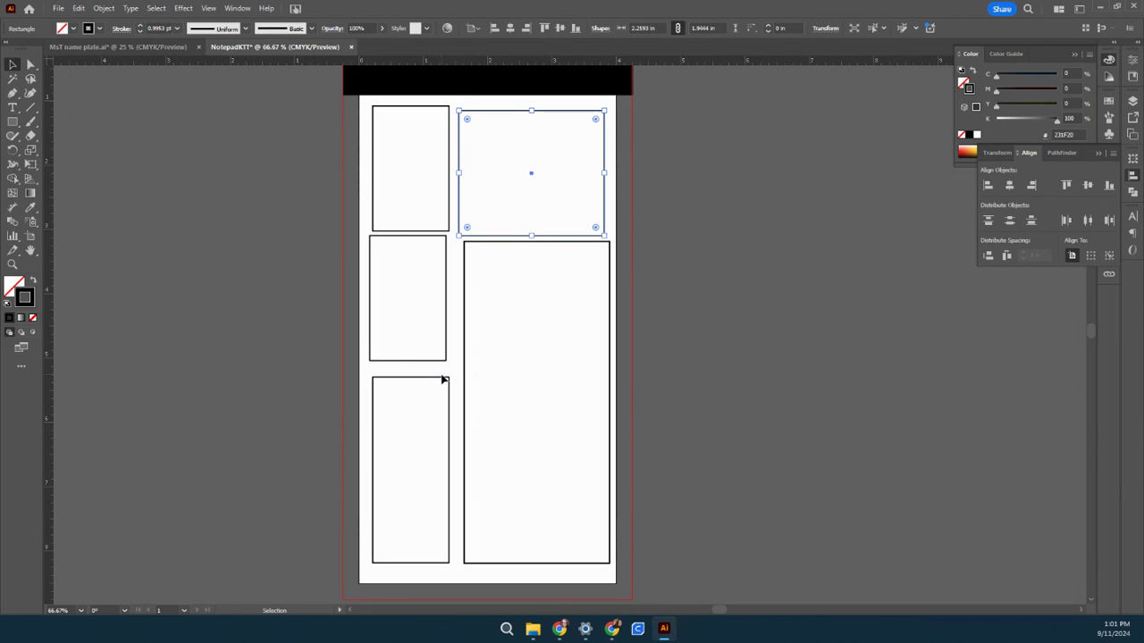
left_click_drag(443, 382, 449, 375)
left_click(314, 382)
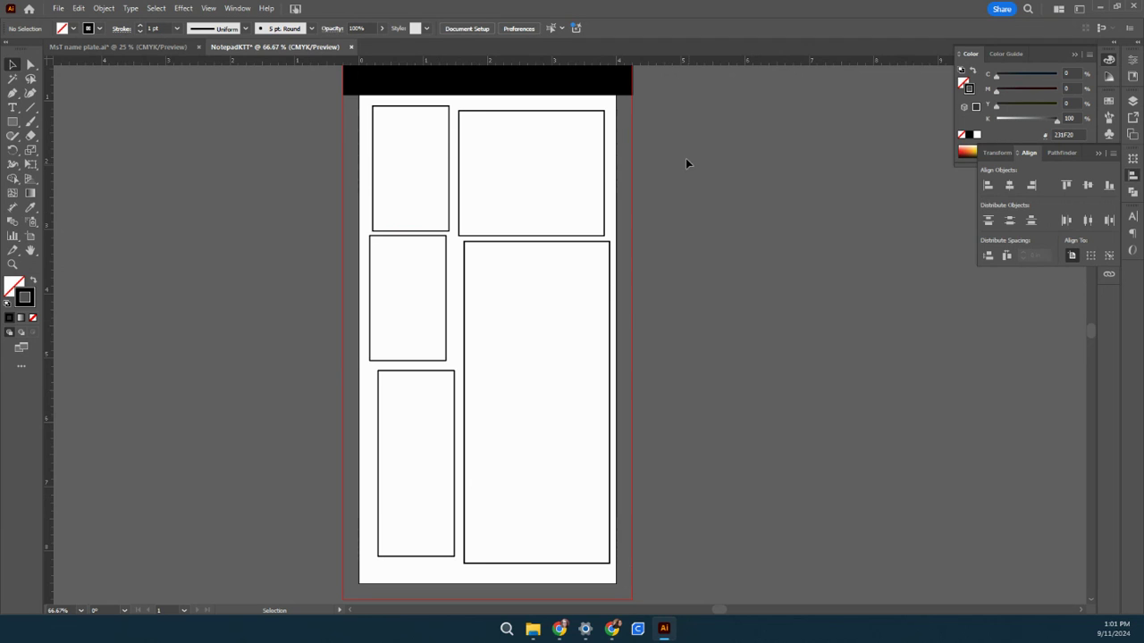
Align the top edges of the two upper boxes with each other
left_click_drag(583, 145, 403, 184)
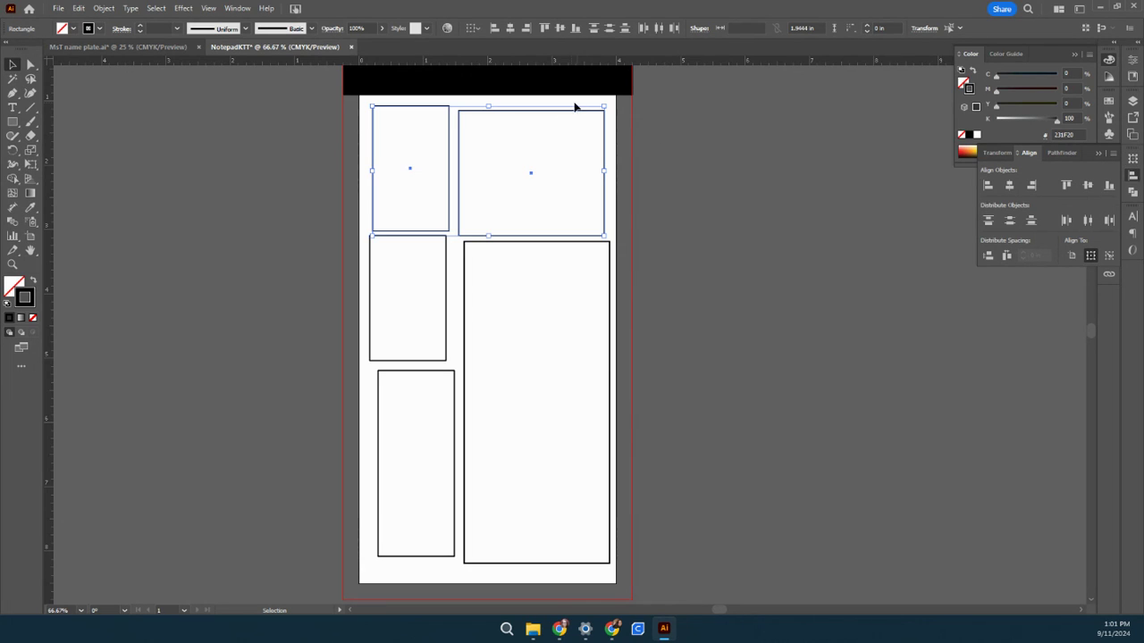
left_click(1065, 185)
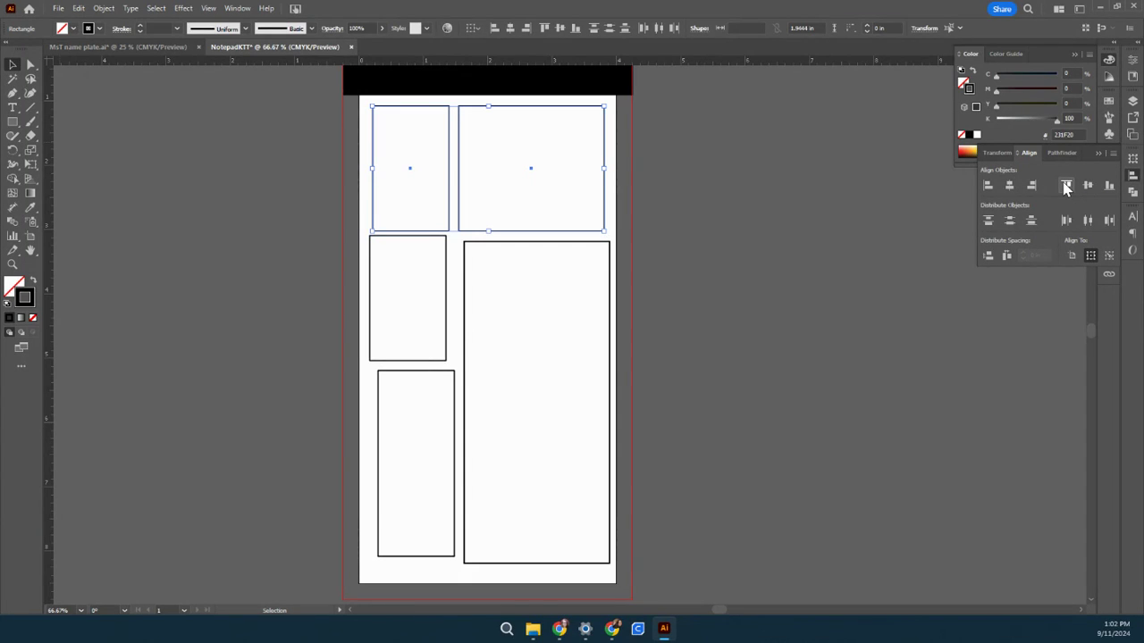
left_click(836, 299)
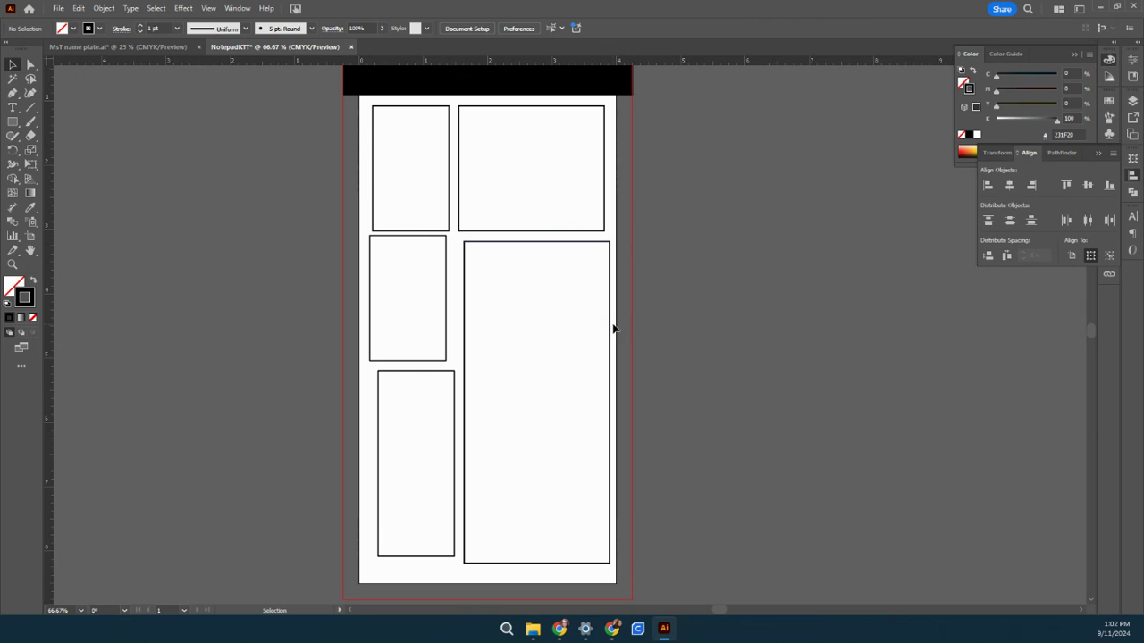
Nudge the large right box slightly up and left, and align the left edges of the three left-column boxes
left_click_drag(610, 329, 606, 326)
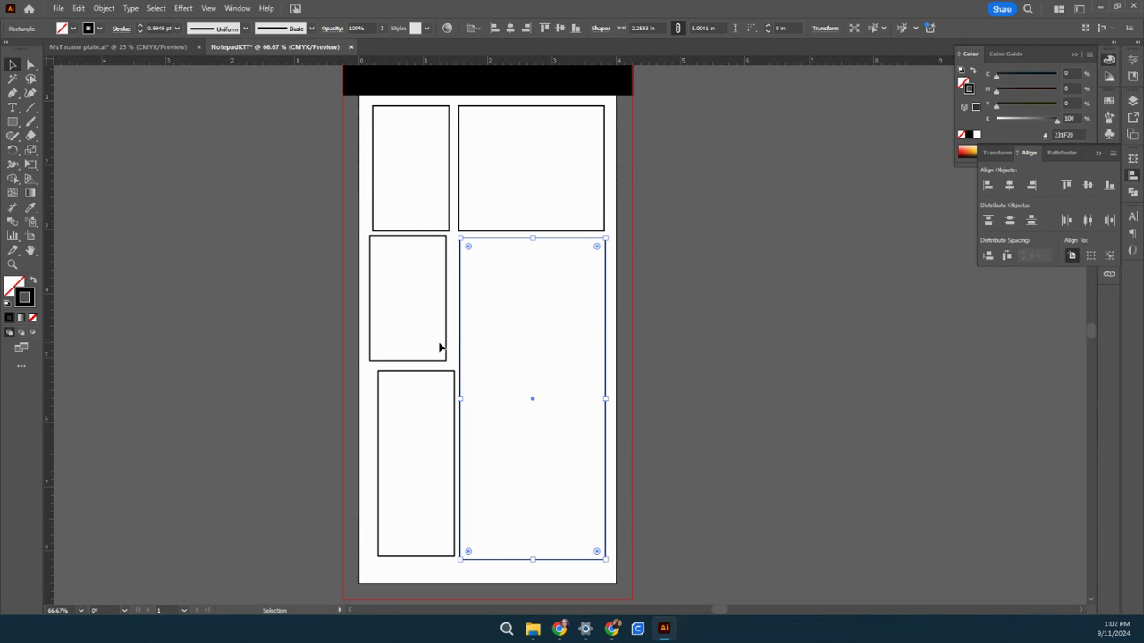
left_click(447, 352)
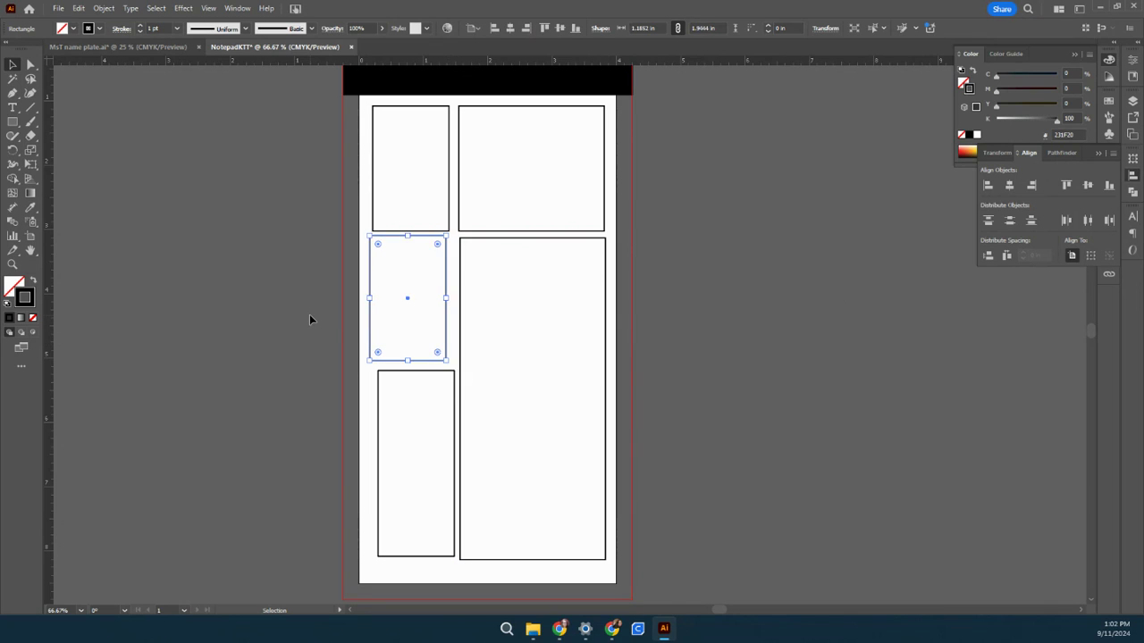
left_click(303, 177)
left_click_drag(345, 161, 413, 516)
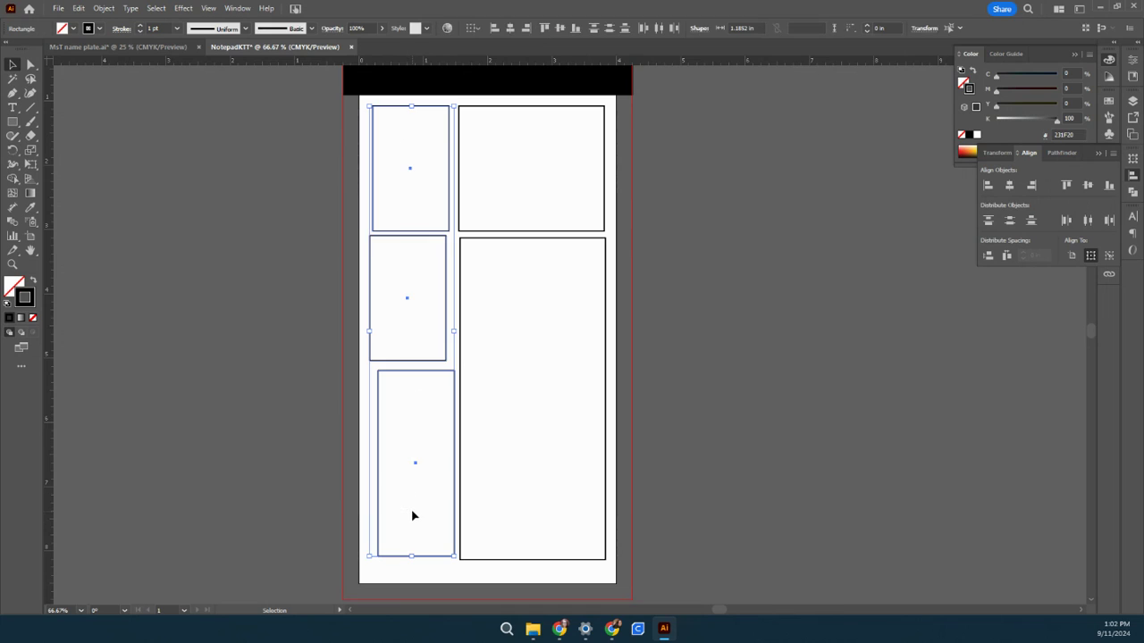
left_click(987, 186)
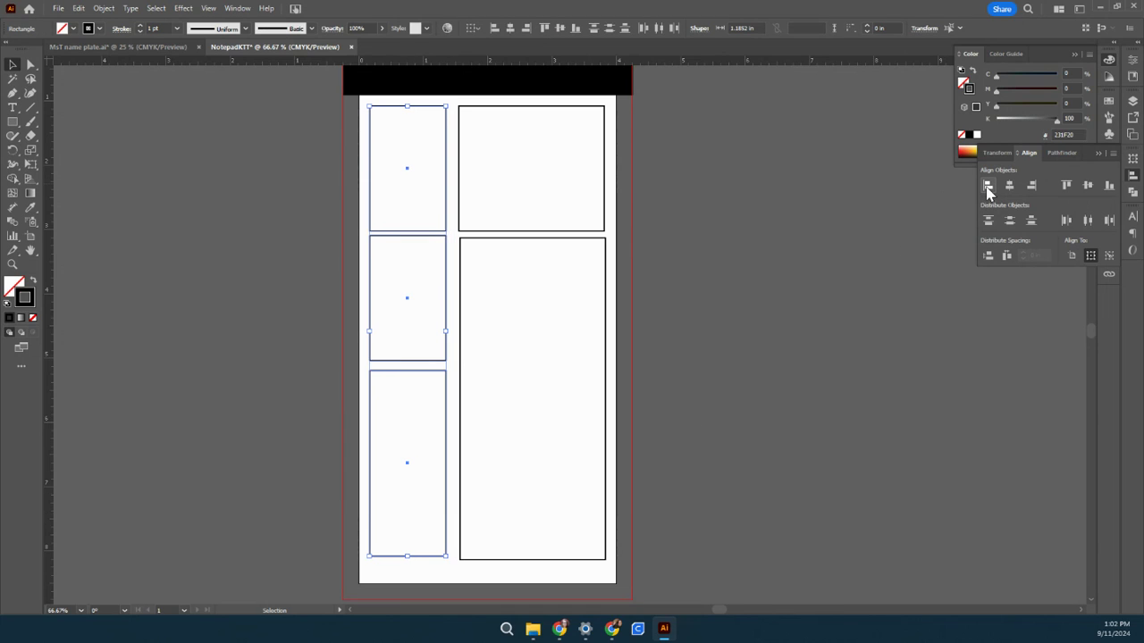
Align the right edges of the two right-column boxes
left_click(641, 390)
left_click_drag(607, 385, 554, 189)
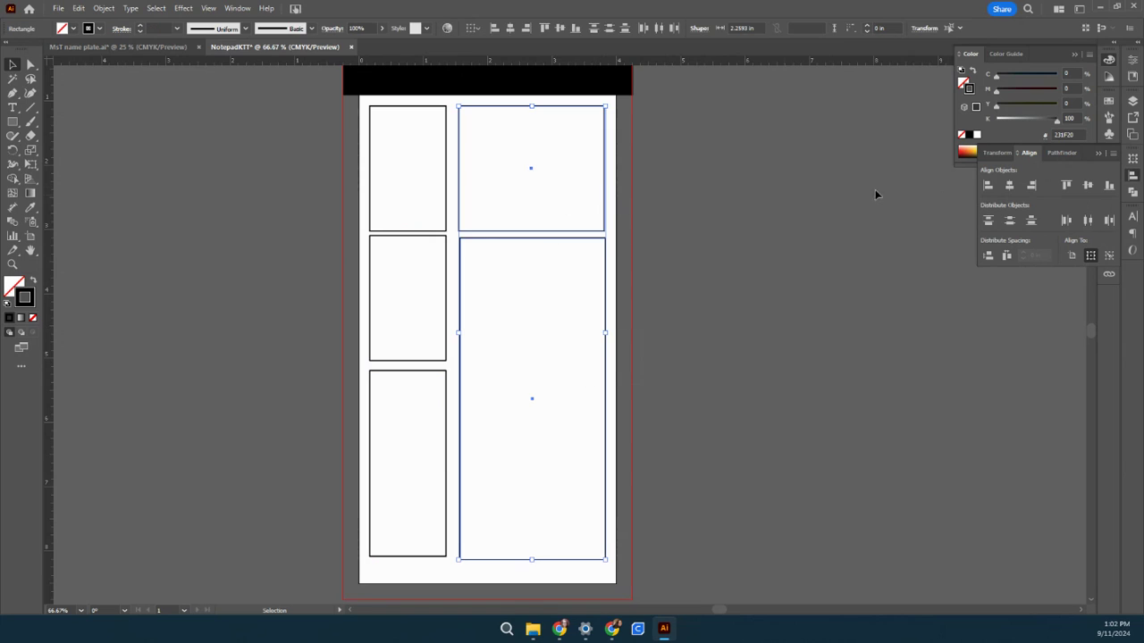
left_click(1030, 186)
left_click(713, 416)
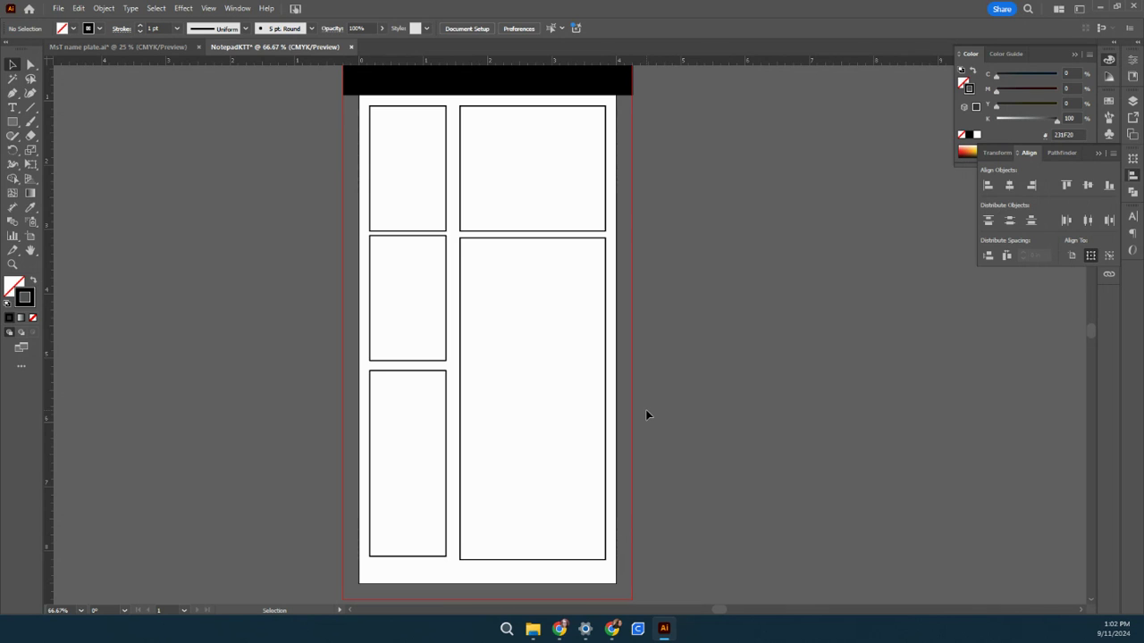
Distribute the three left-column boxes vertically by their top edges
key("ctrl+minus")
key("ctrl+minus")
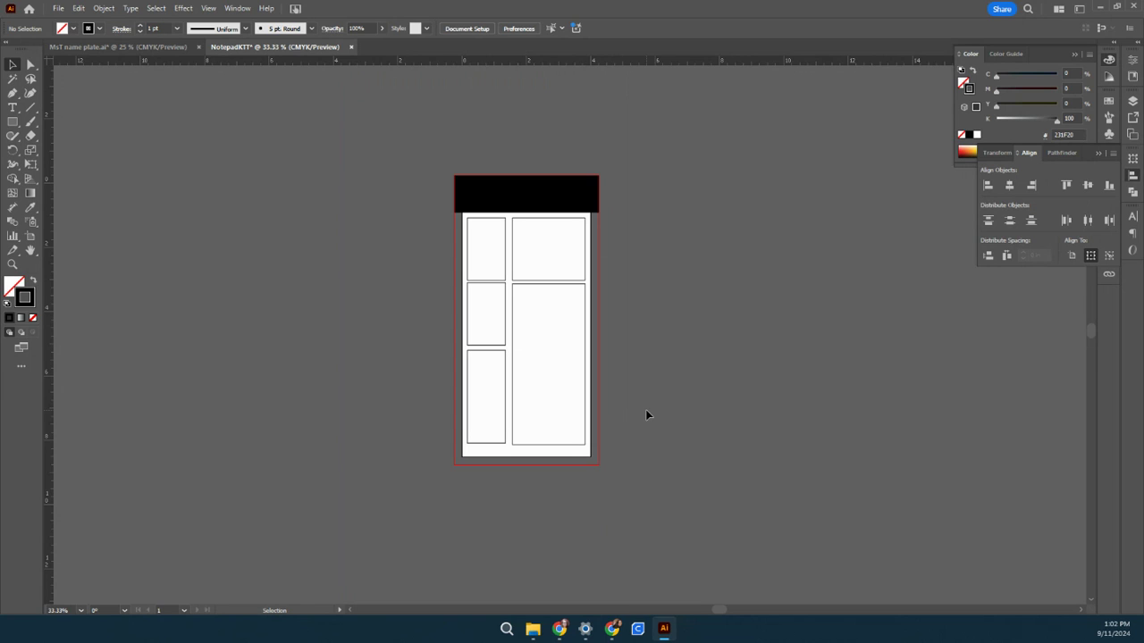
key("ctrl+equal")
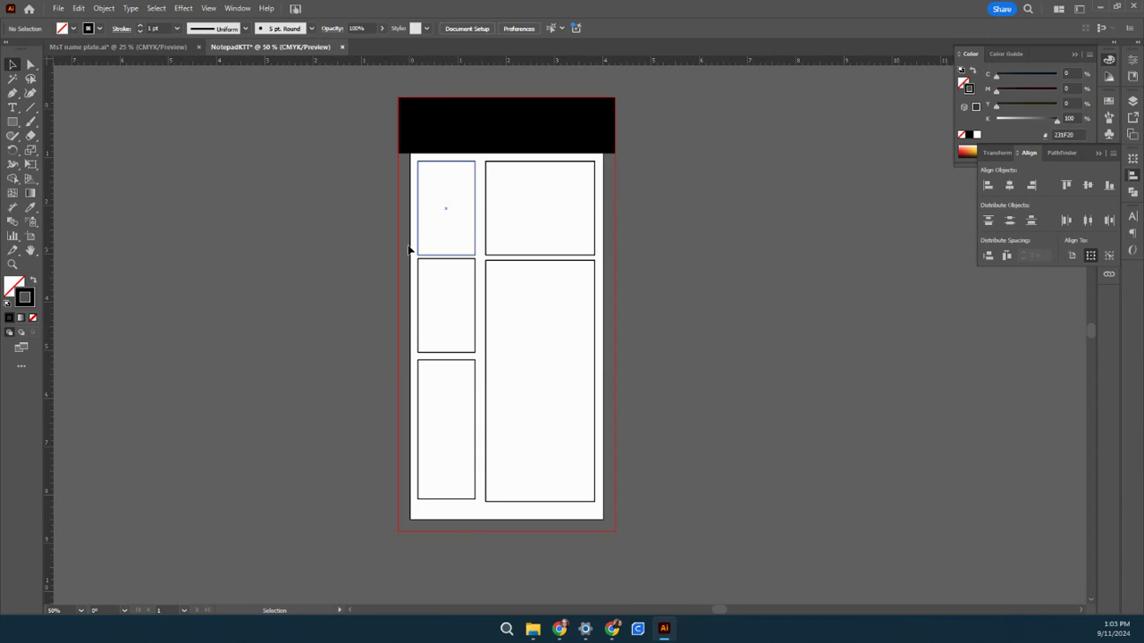
left_click_drag(410, 232, 458, 399)
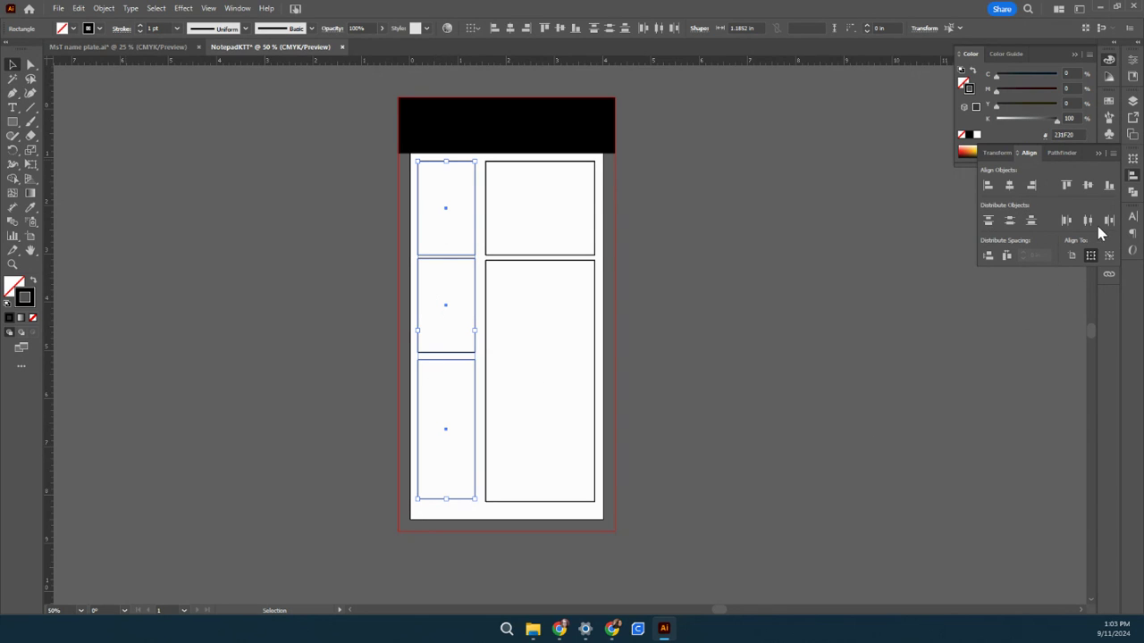
left_click(1010, 223)
key("ctrl+z")
left_click(989, 222)
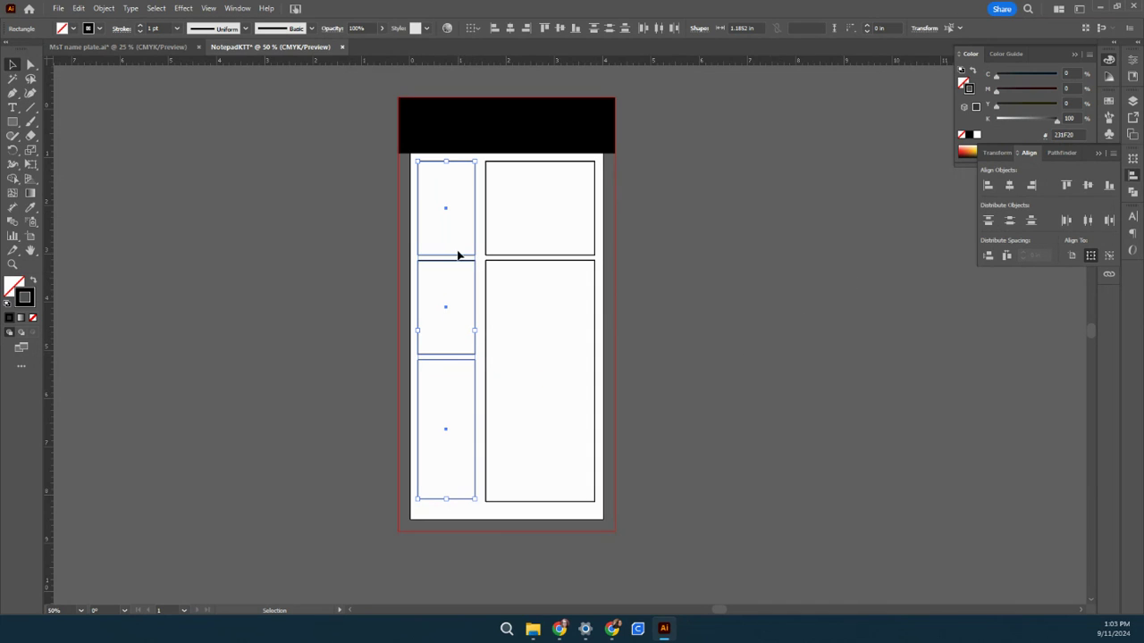
left_click(731, 251)
left_click_drag(636, 202, 568, 329)
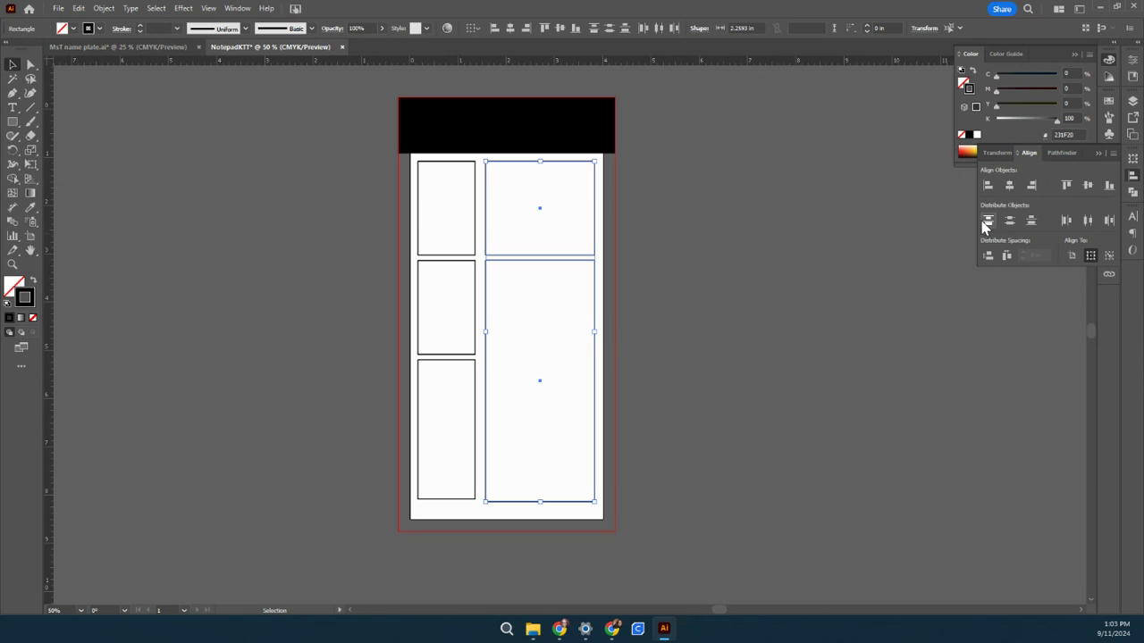
left_click(731, 323)
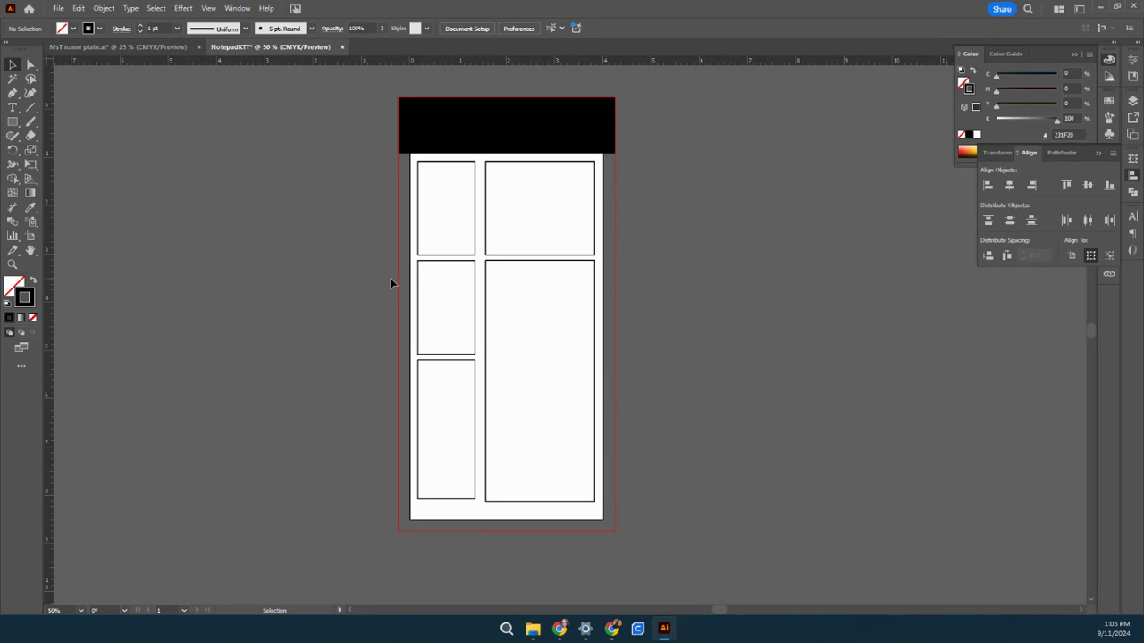
Turn on the document grid so it shows across the artboard and canvas
key("ctrl+apostrophe")
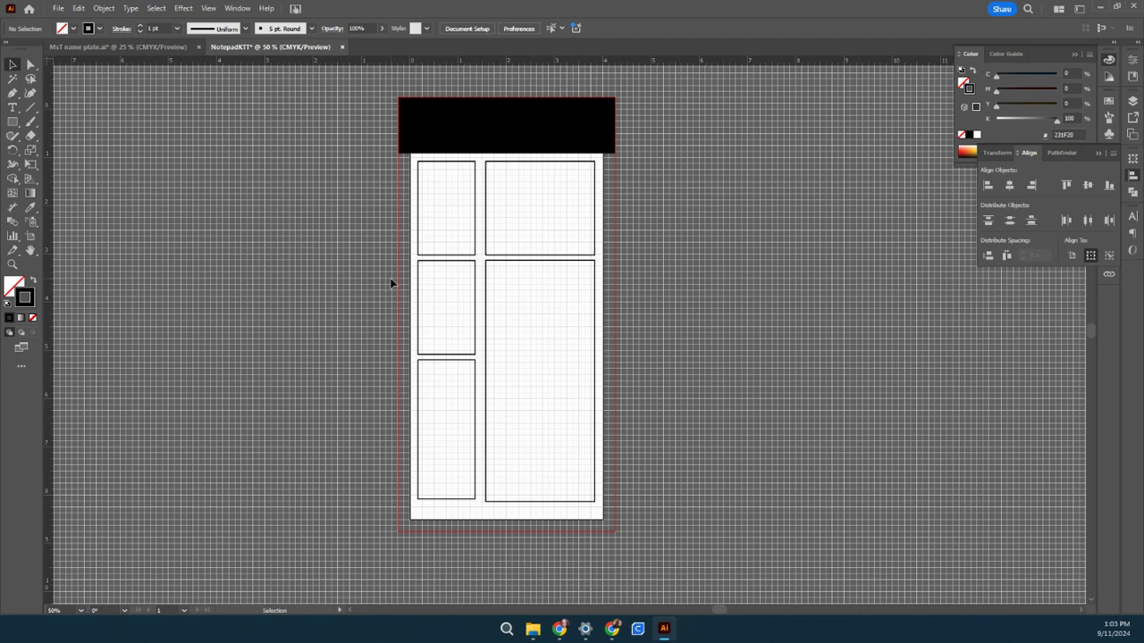
key("ctrl+apostrophe")
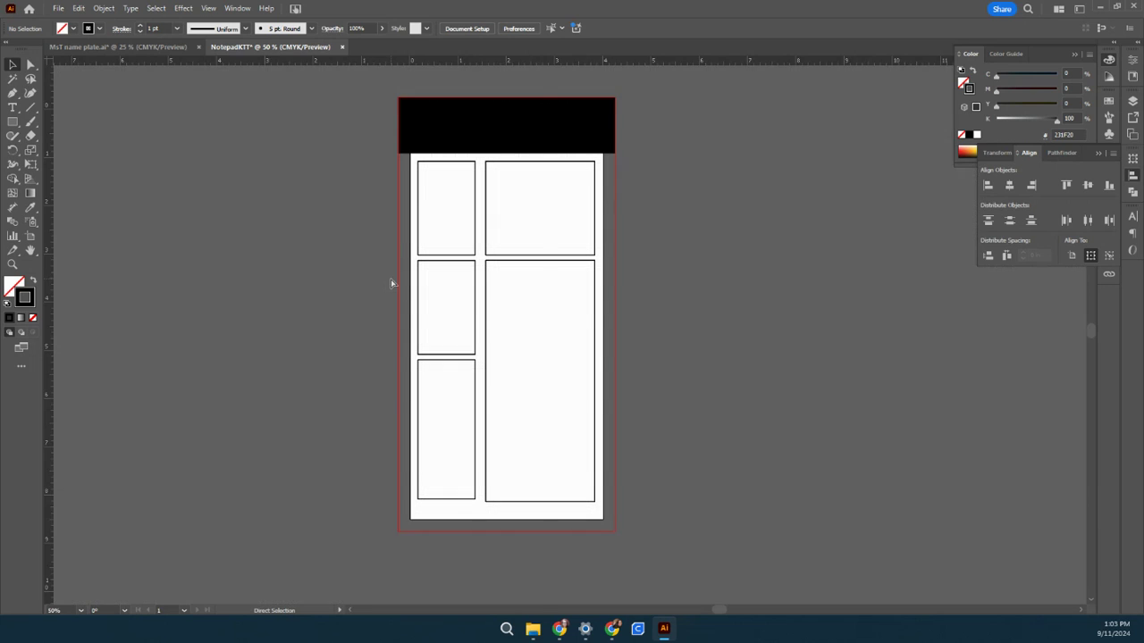
key("ctrl+apostrophe")
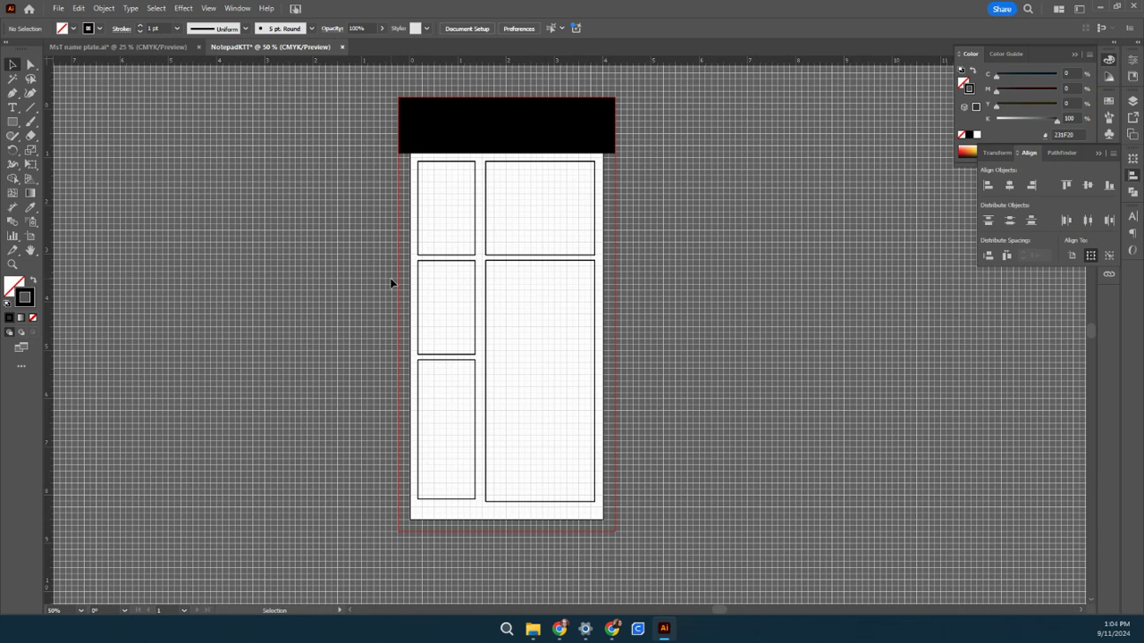
left_click(210, 9)
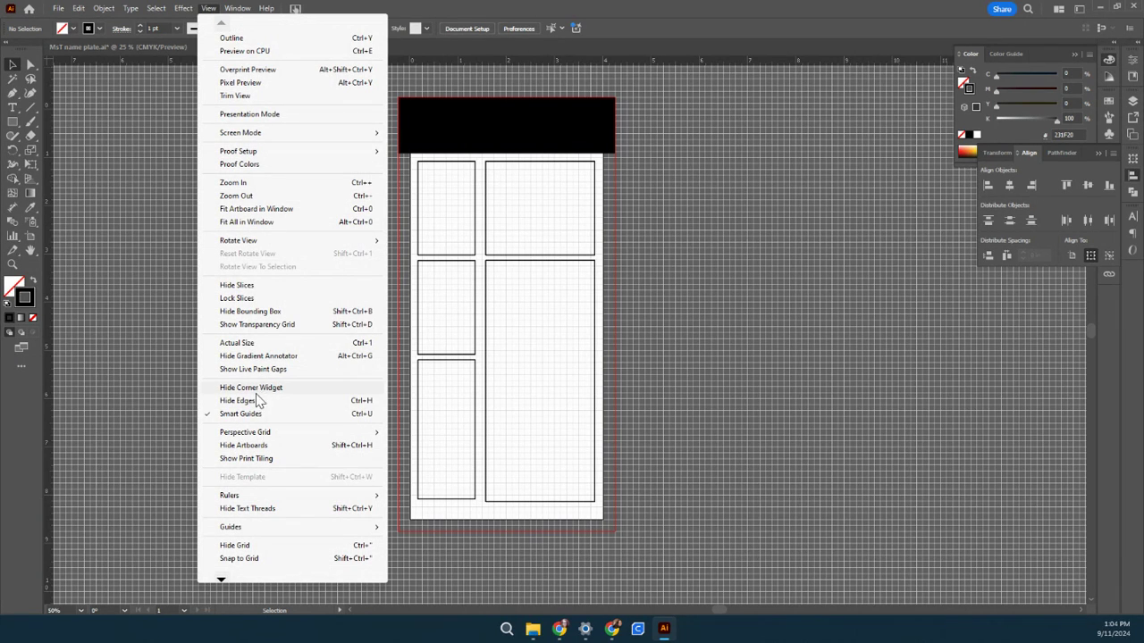
left_click(268, 546)
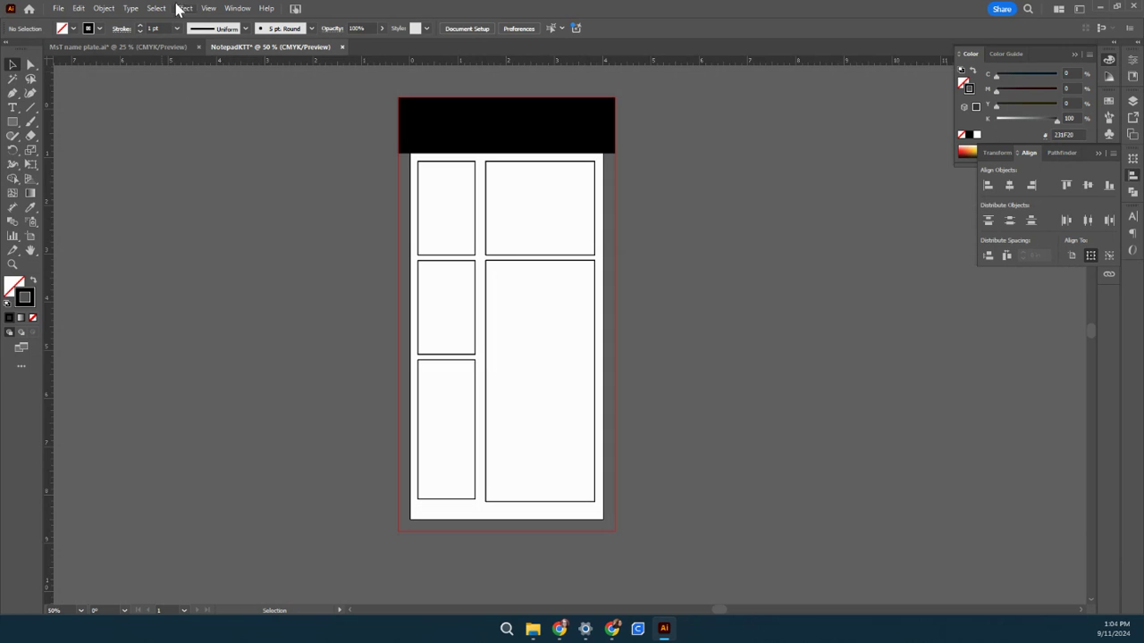
left_click(204, 9)
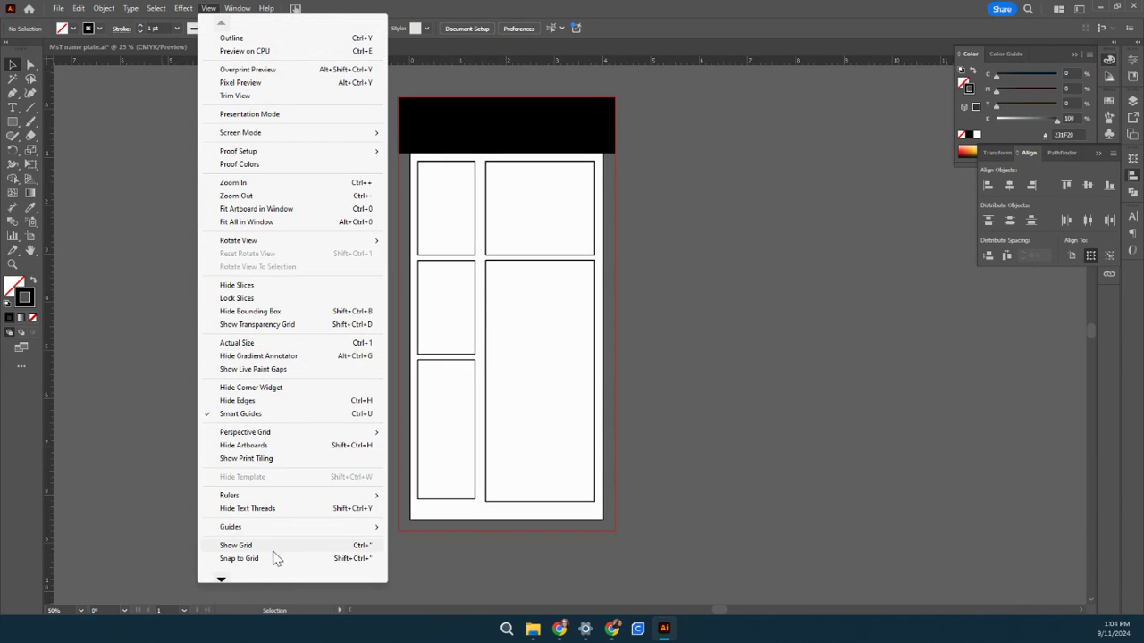
left_click(263, 546)
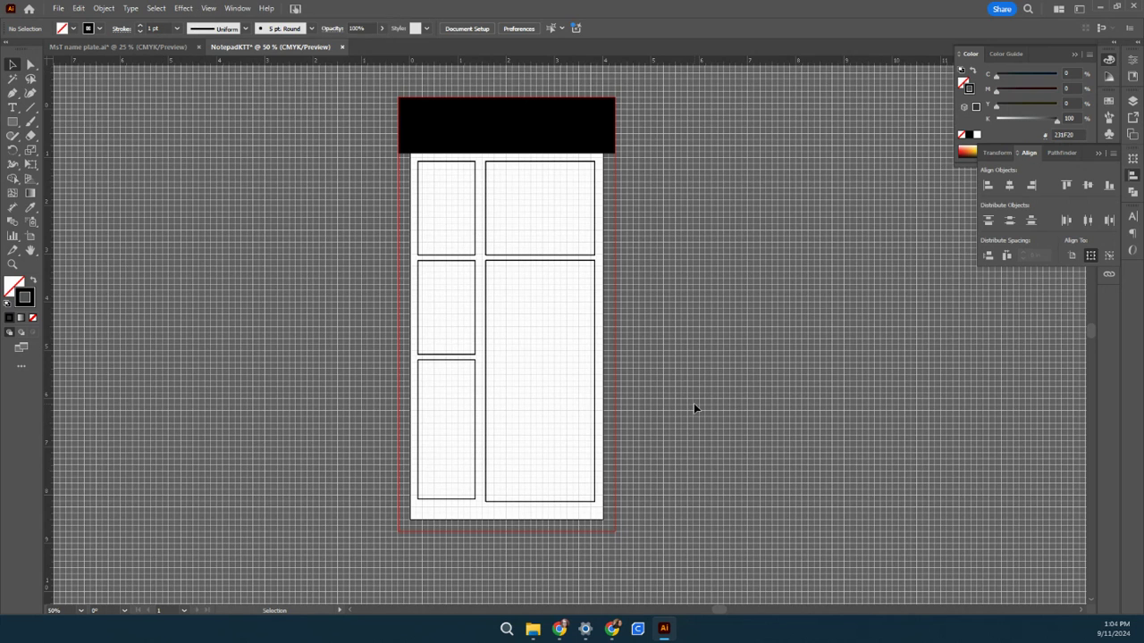
Examine the gaps between the left-column boxes against the grid at 300% magnification
key("ctrl+1")
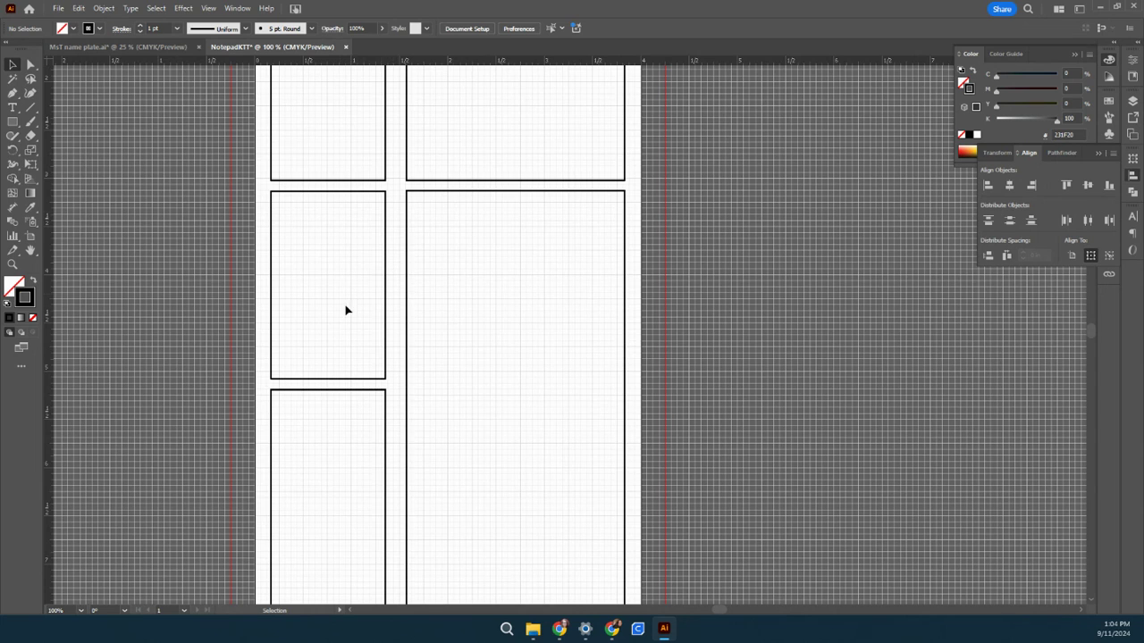
left_click_drag(244, 135, 327, 398)
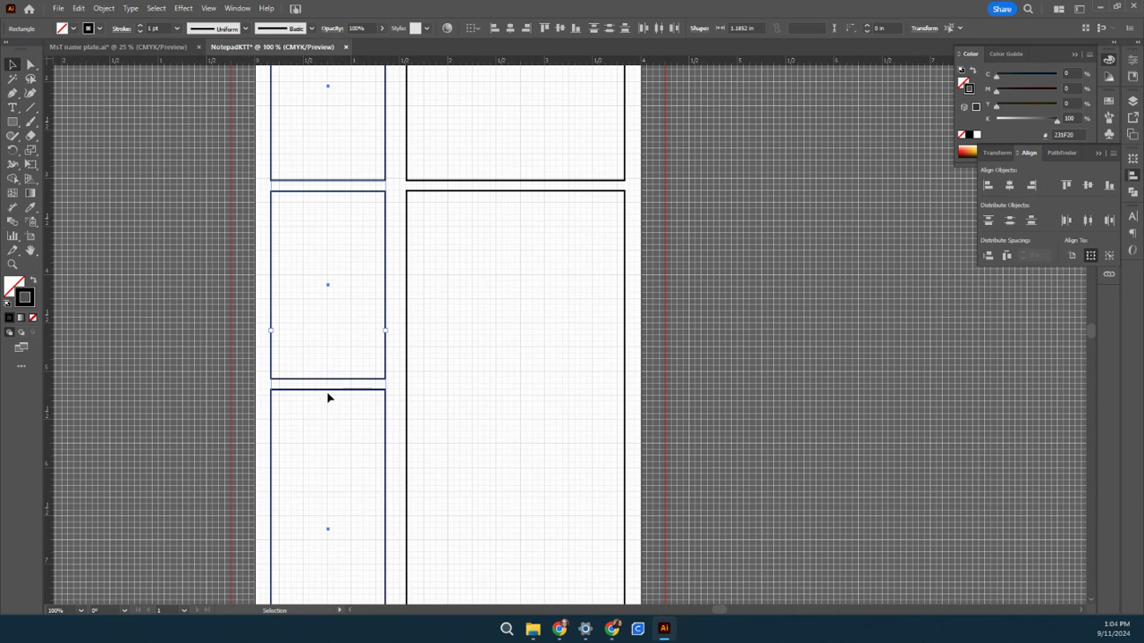
key("ctrl+equal")
key("ctrl+equal")
key("ctrl+equal")
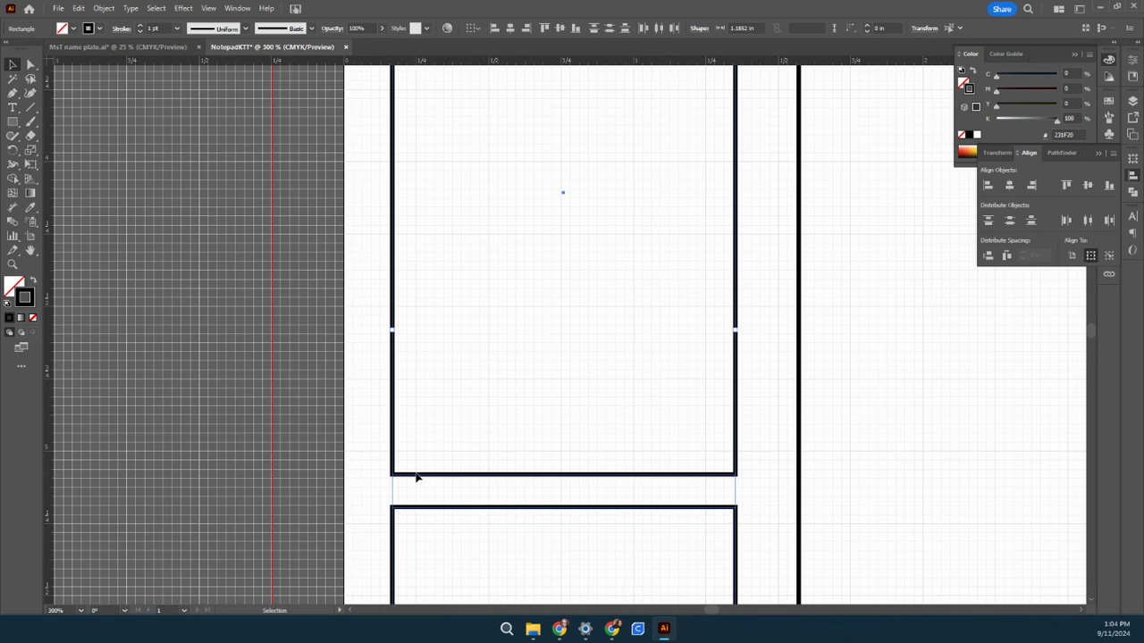
scroll(399, 450, "up", 4)
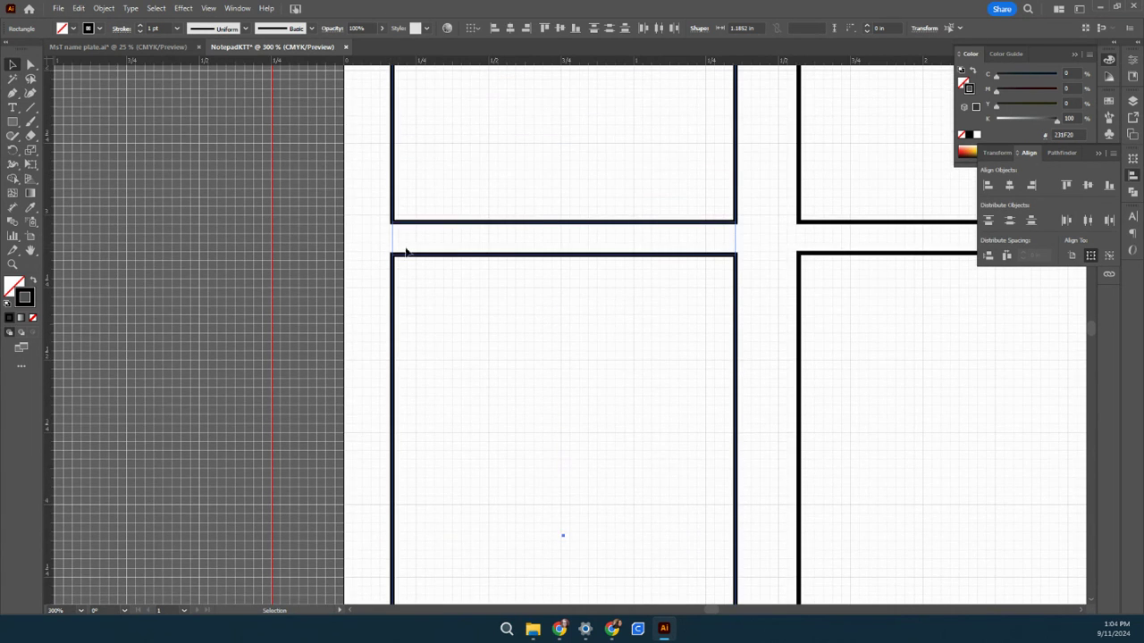
left_click(371, 382)
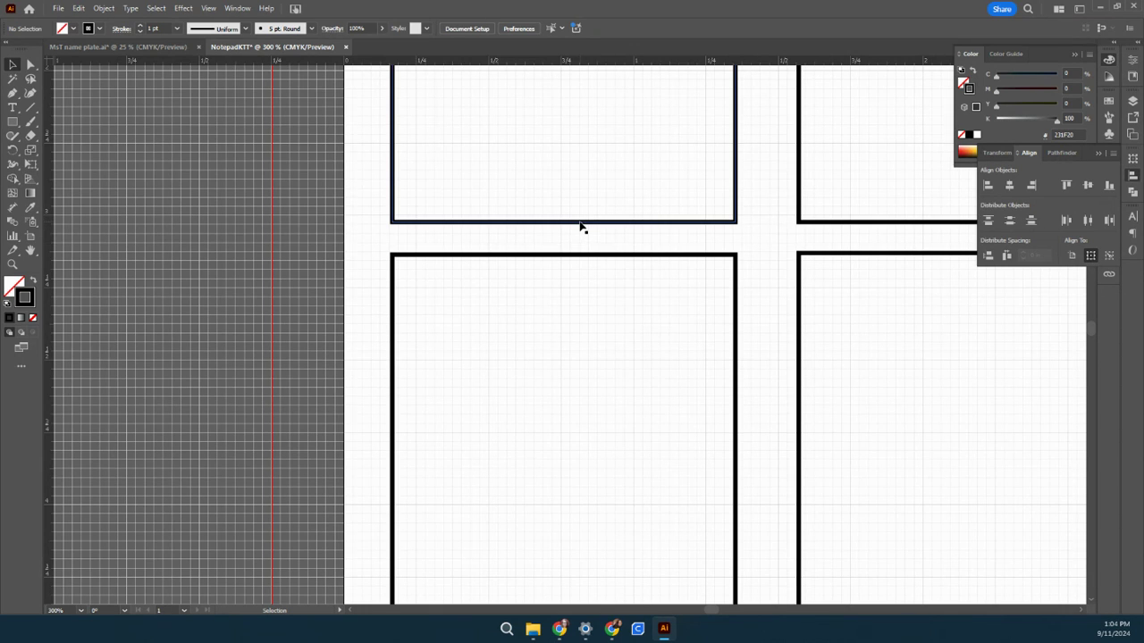
Nudge the top-left box slightly down and the middle-left box slightly up to narrow the gap between them
scroll(579, 227, "up", 5)
scroll(579, 227, "down", 4)
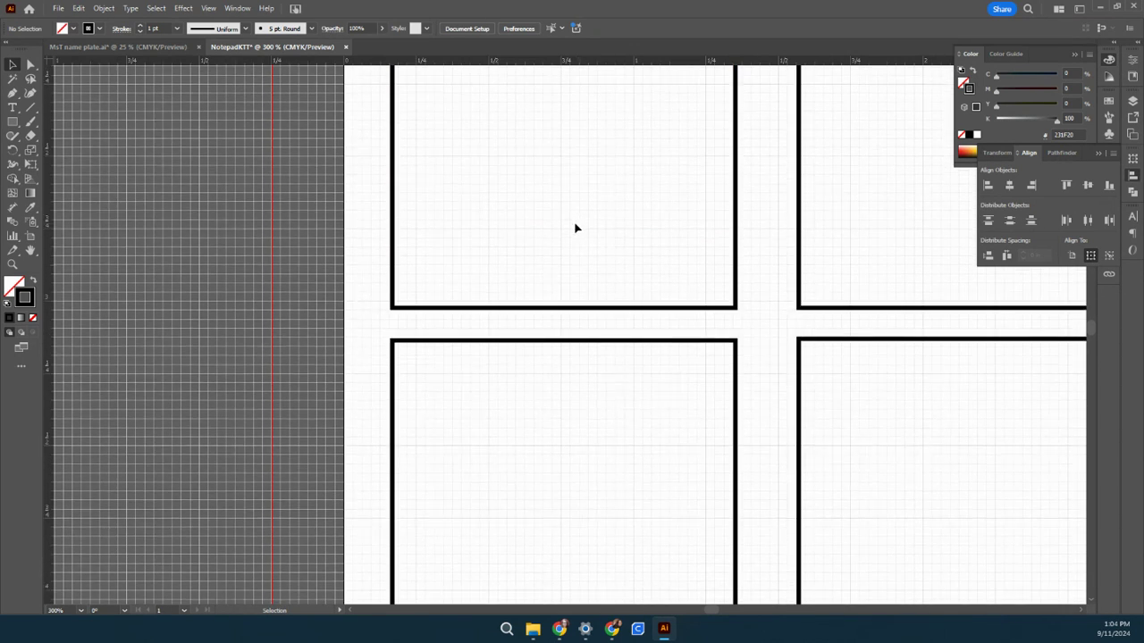
scroll(560, 254, "up", 2)
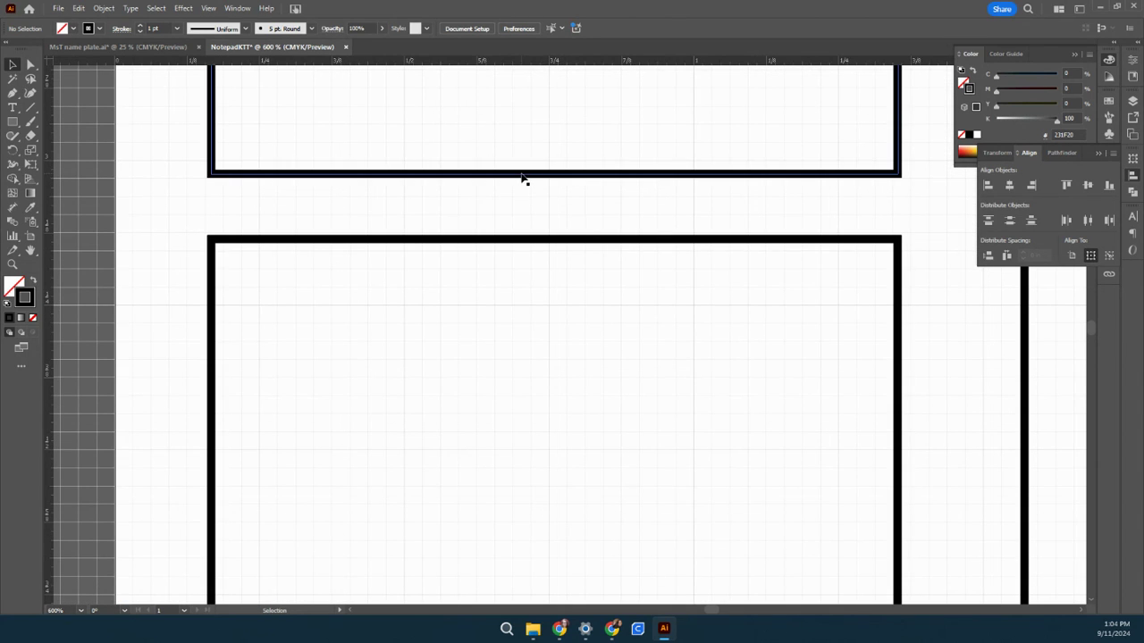
mouse_move(523, 177)
left_mouse_down()
mouse_move(527, 191)
mouse_move(519, 182)
left_mouse_up()
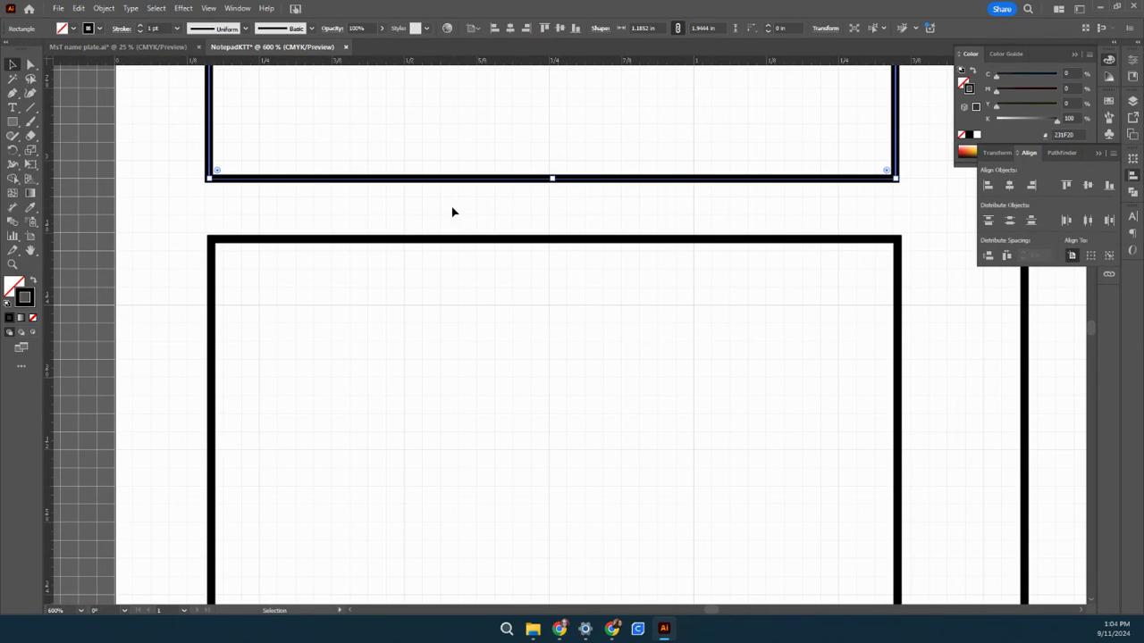
left_click_drag(462, 243, 464, 240)
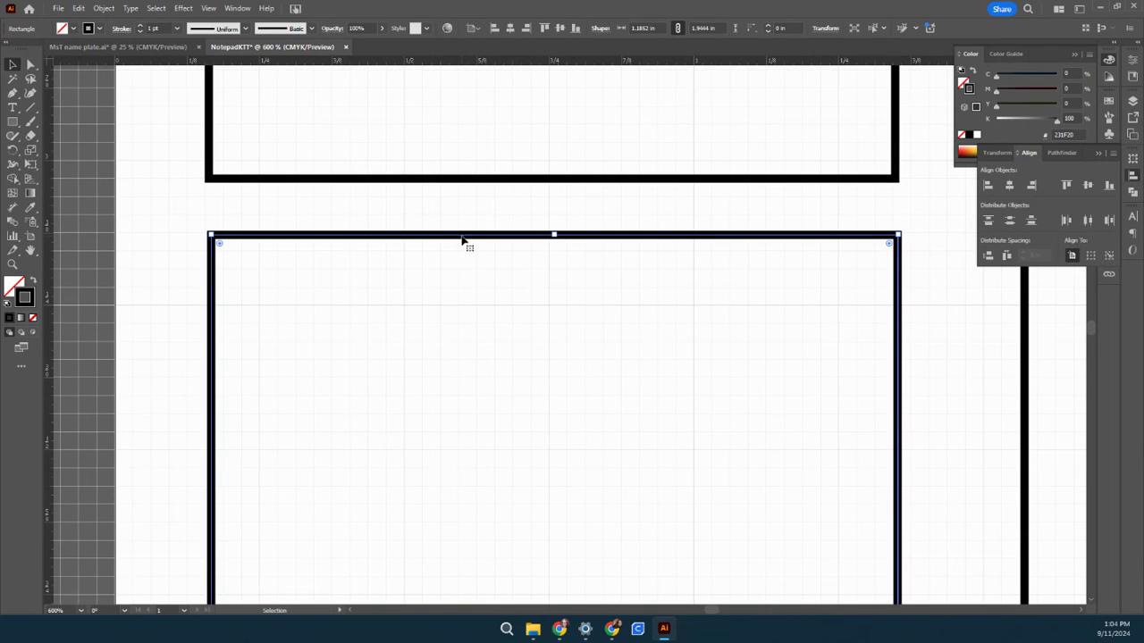
left_click(171, 263)
Shorten the middle-left box from its bottom edge to a height of about 1.93 in
left_click_drag(676, 474, 554, 390)
scroll(515, 268, "down", 6)
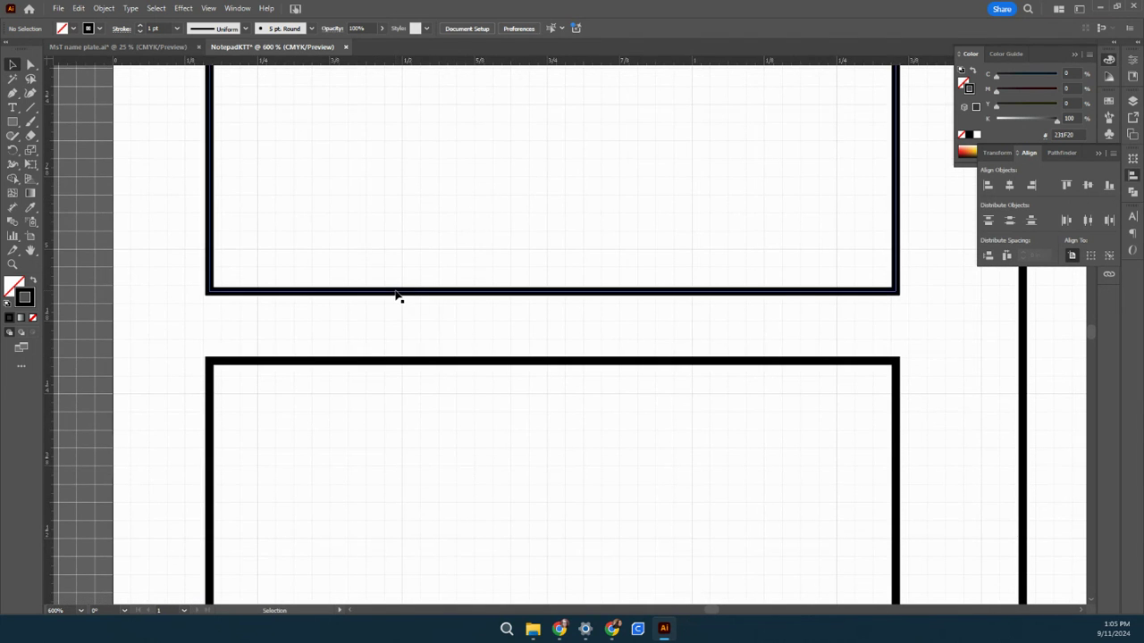
left_click(526, 292)
mouse_move(552, 292)
left_mouse_down()
mouse_move(552, 276)
mouse_move(552, 286)
left_mouse_up()
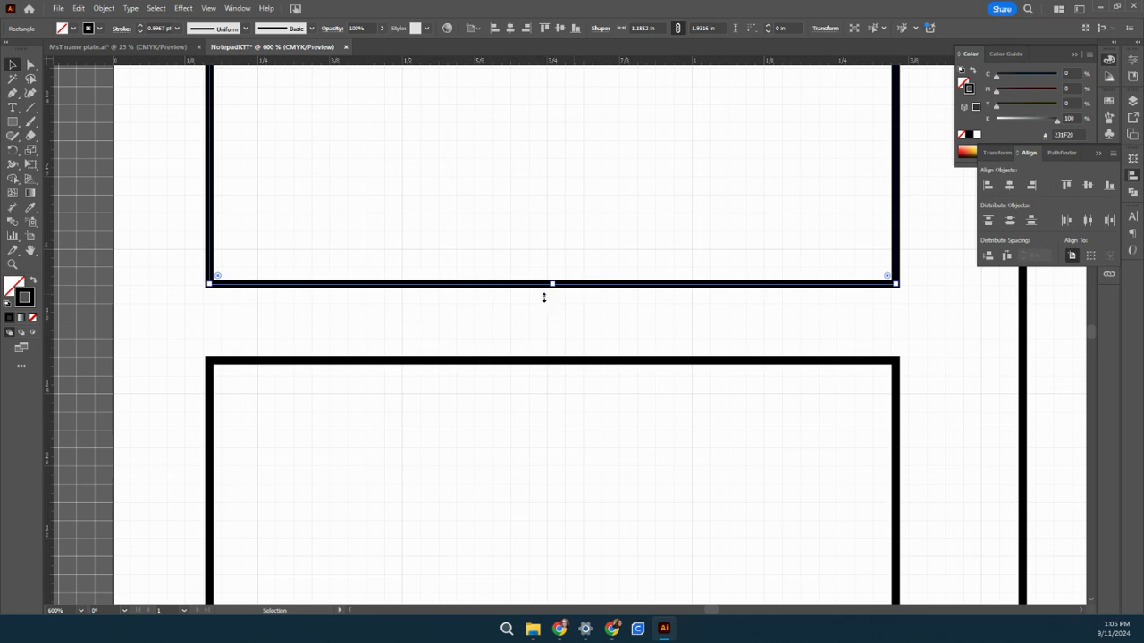
Move the bottom-left box up toward the middle-left box to narrow the gap between them
left_click(482, 356)
mouse_move(482, 361)
left_mouse_down()
mouse_move(488, 312)
mouse_move(493, 347)
left_mouse_up()
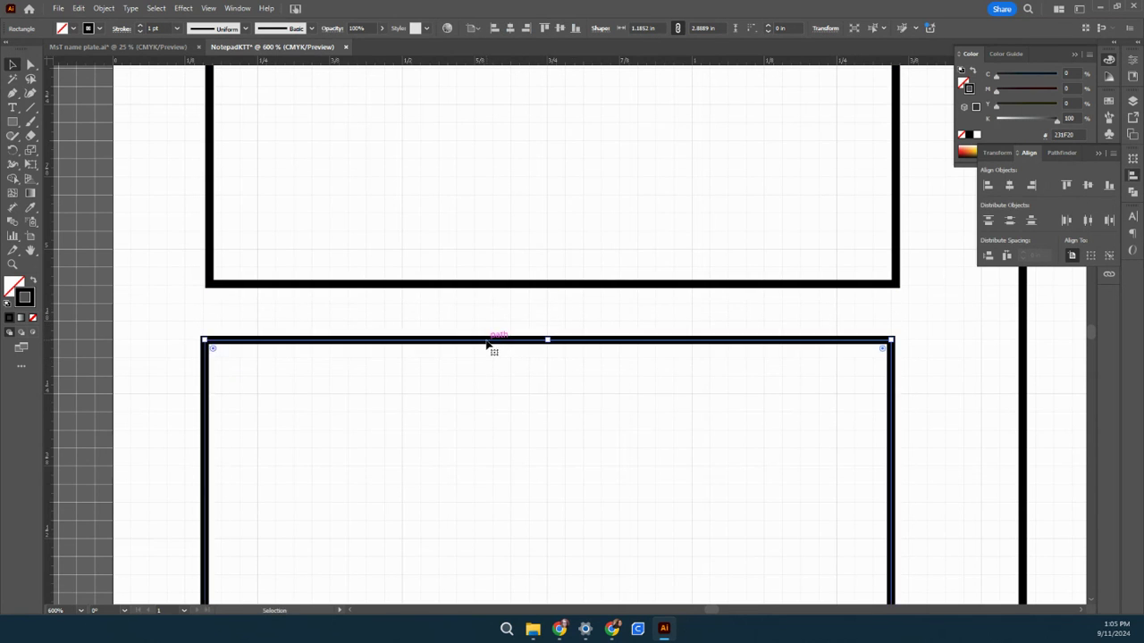
Move the large right box left to narrow the gap between it and the left column
left_click_drag(898, 329, 610, 327)
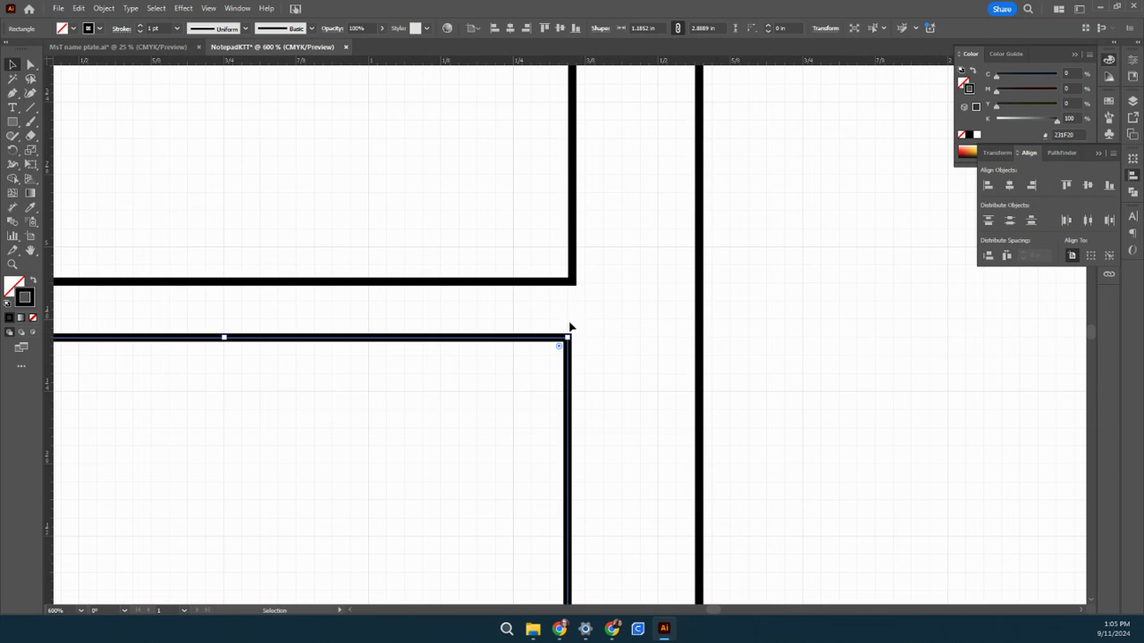
left_click_drag(355, 313, 415, 289)
scroll(663, 411, "down", 1)
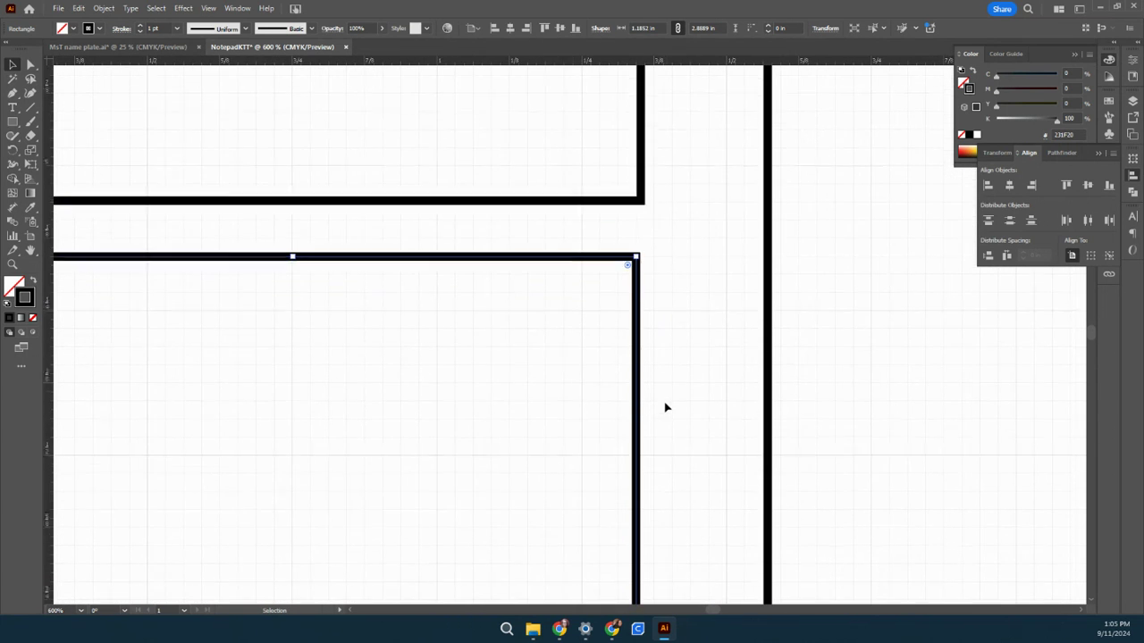
scroll(663, 405, "down", 6)
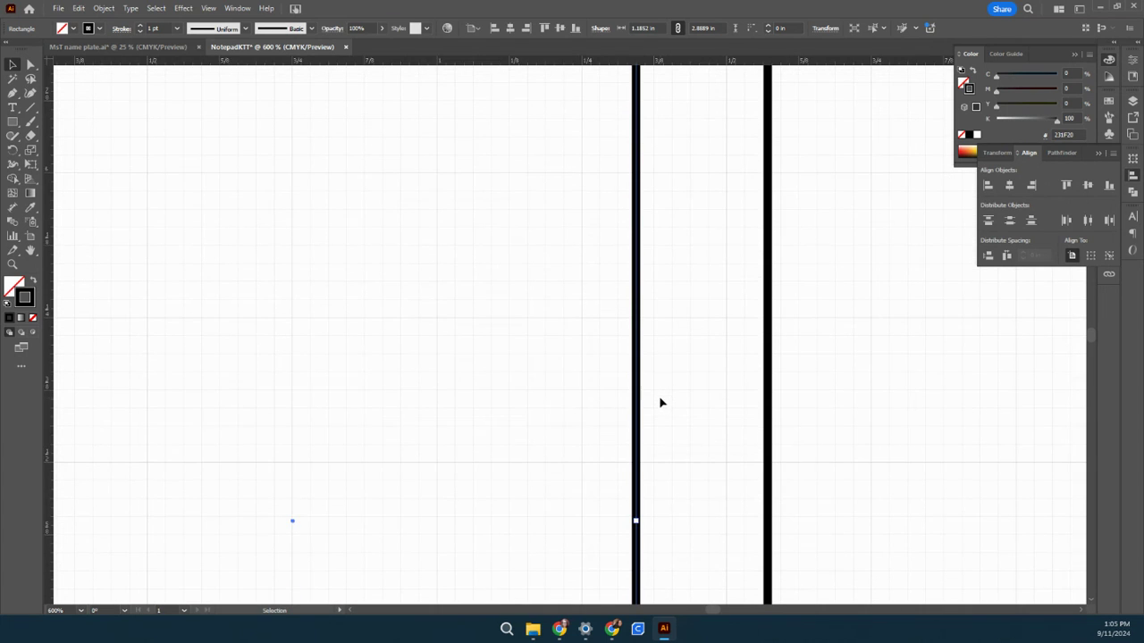
mouse_move(636, 521)
left_mouse_down()
mouse_move(649, 521)
mouse_move(635, 520)
left_mouse_up()
left_click(766, 456)
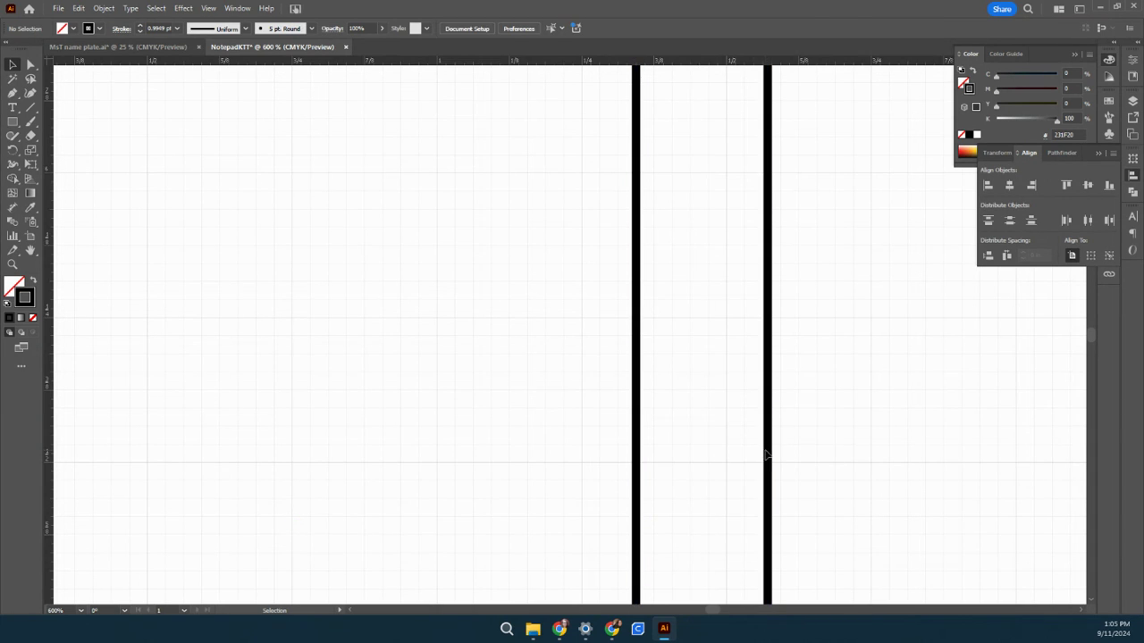
left_click_drag(770, 455, 692, 458)
Narrow the middle-left box from its right edge to a width of about 1.18 in
scroll(764, 411, "up", 10)
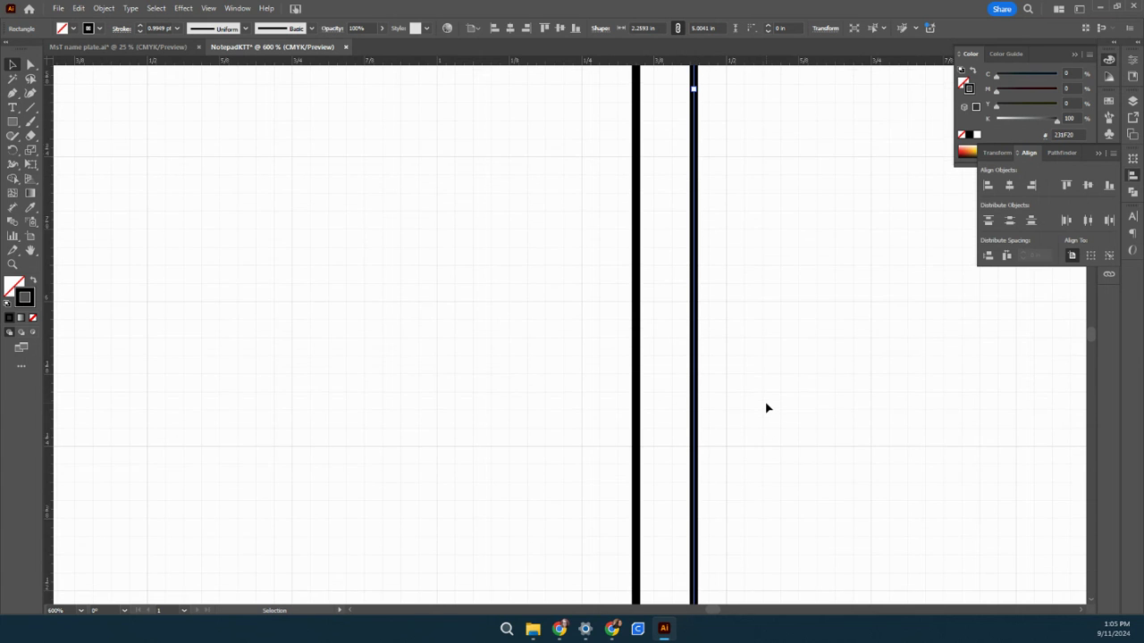
scroll(773, 415, "up", 2)
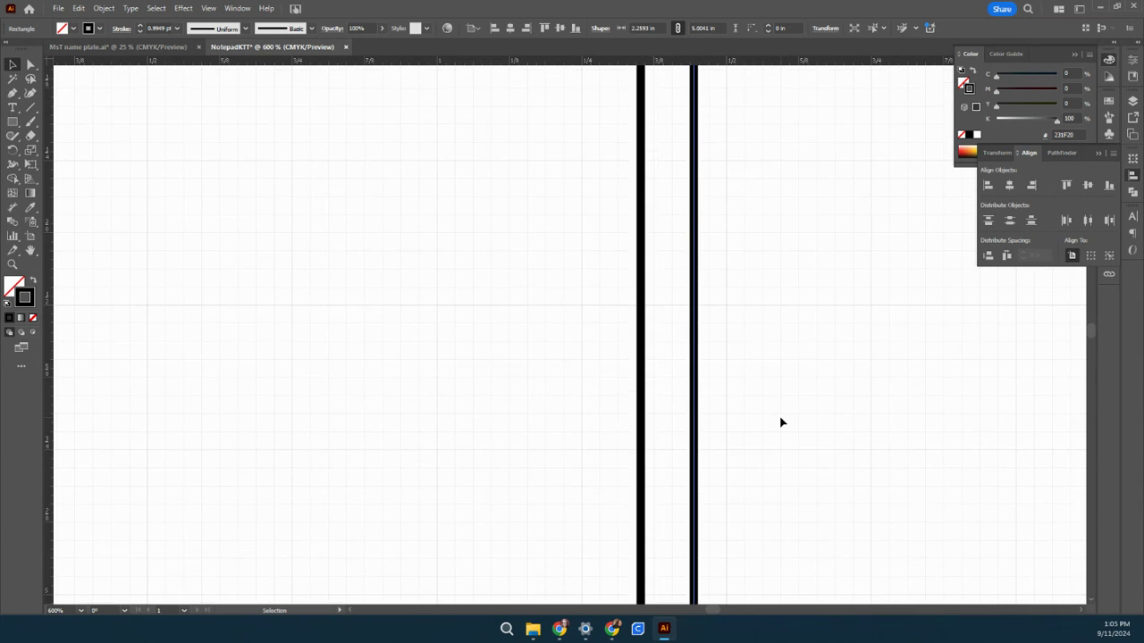
scroll(772, 416, "down", 4)
left_click(640, 328)
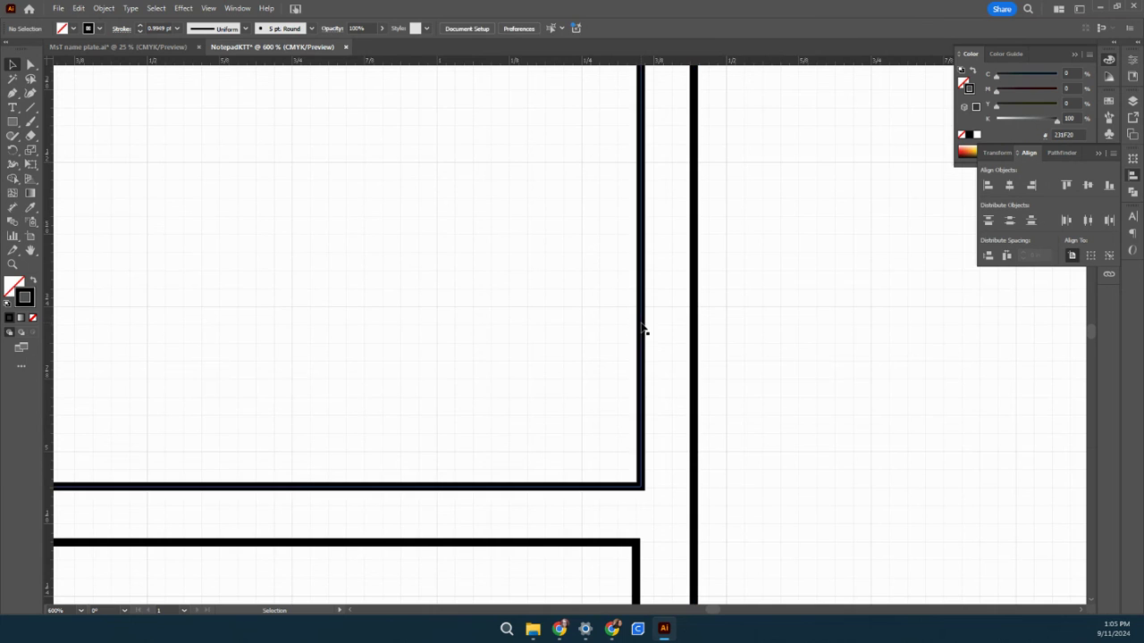
scroll(679, 314, "up", 5)
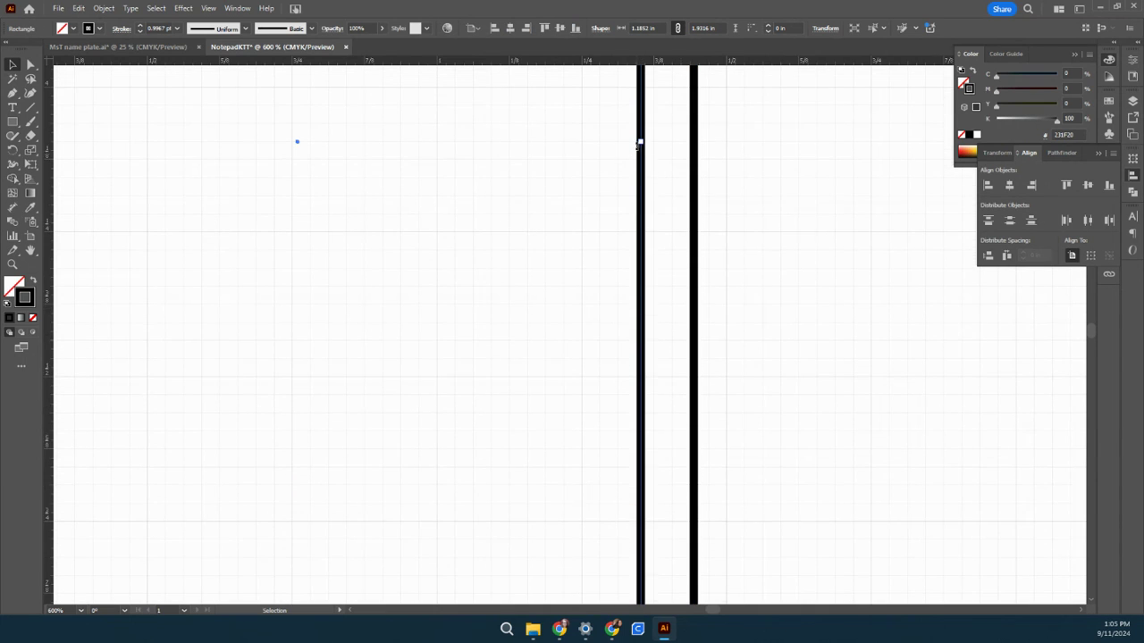
left_click_drag(640, 141, 636, 141)
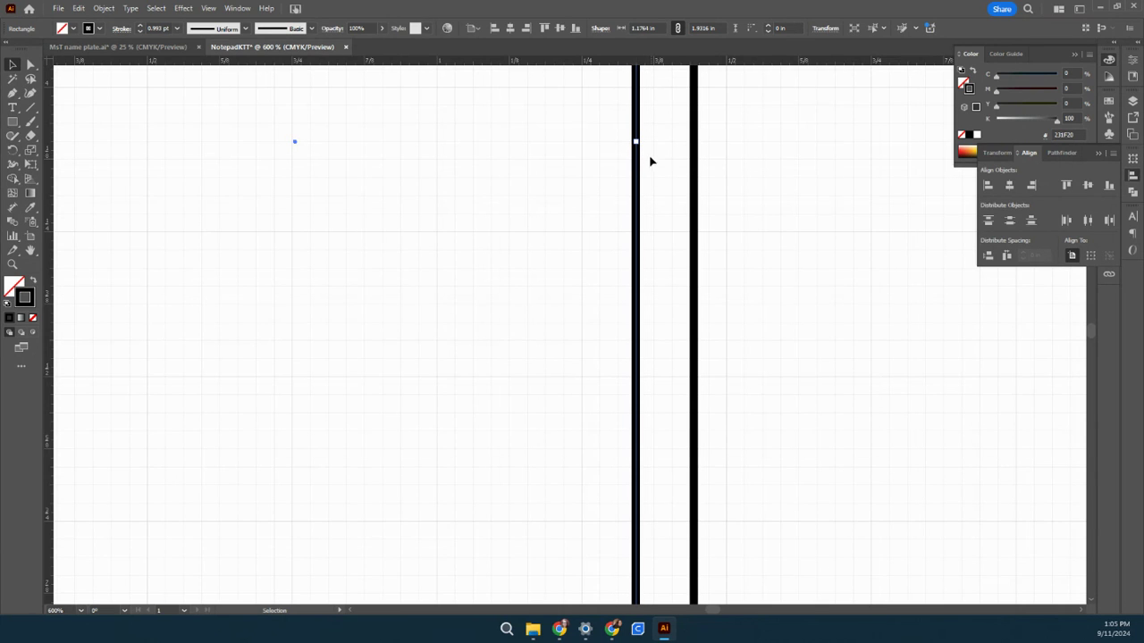
Move the top-right box left toward the top-left box, lining up their bottom edges
scroll(721, 170, "up", 15)
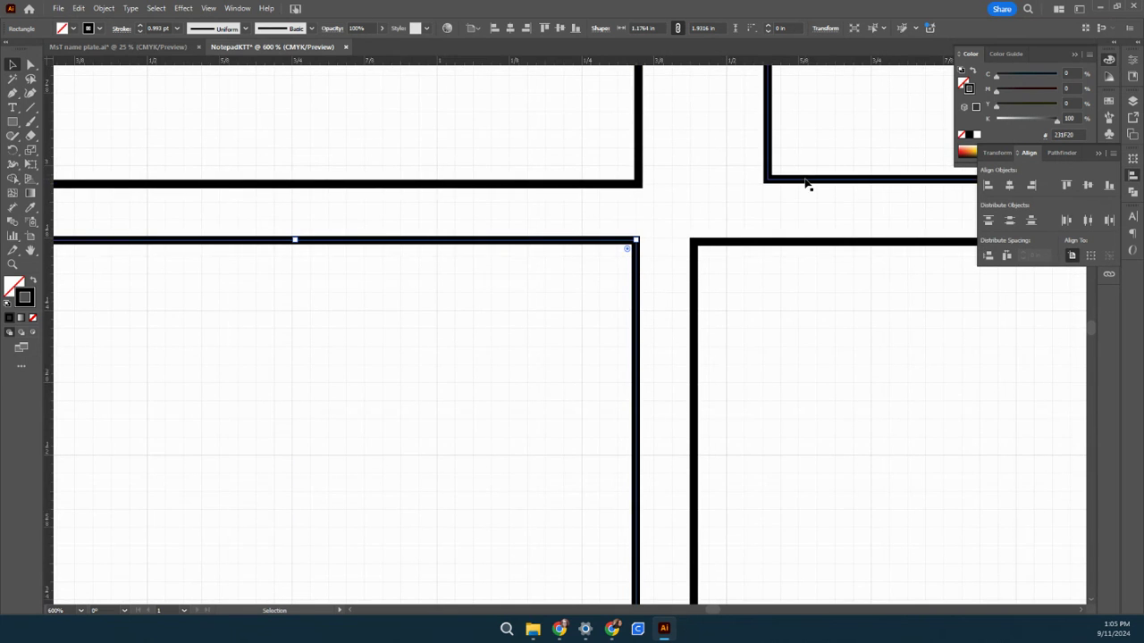
left_click_drag(807, 185, 727, 187)
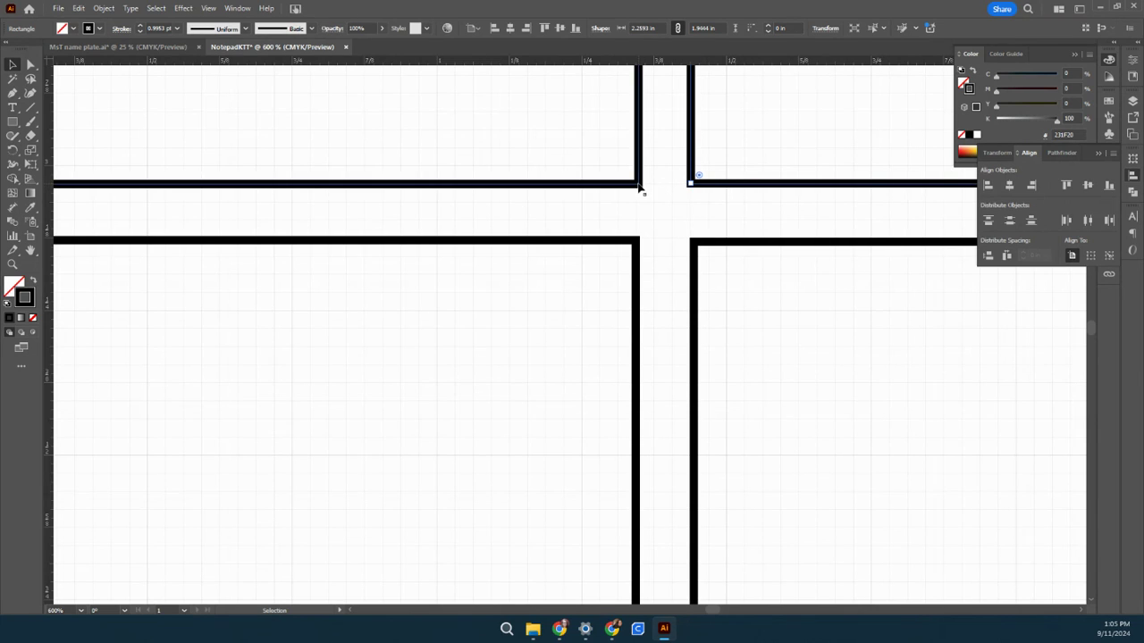
left_click(735, 216)
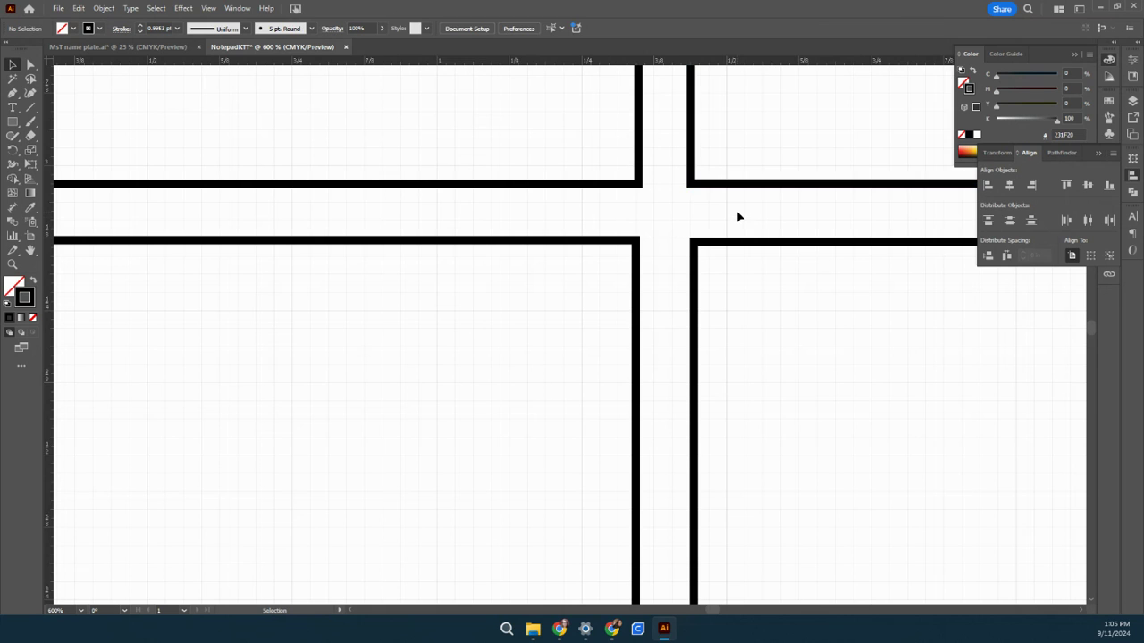
Hide the document grid with the page shown at 100% magnification
key("ctrl+minus")
key("ctrl+minus")
key("ctrl+minus")
key("ctrl+minus")
key("ctrl+minus")
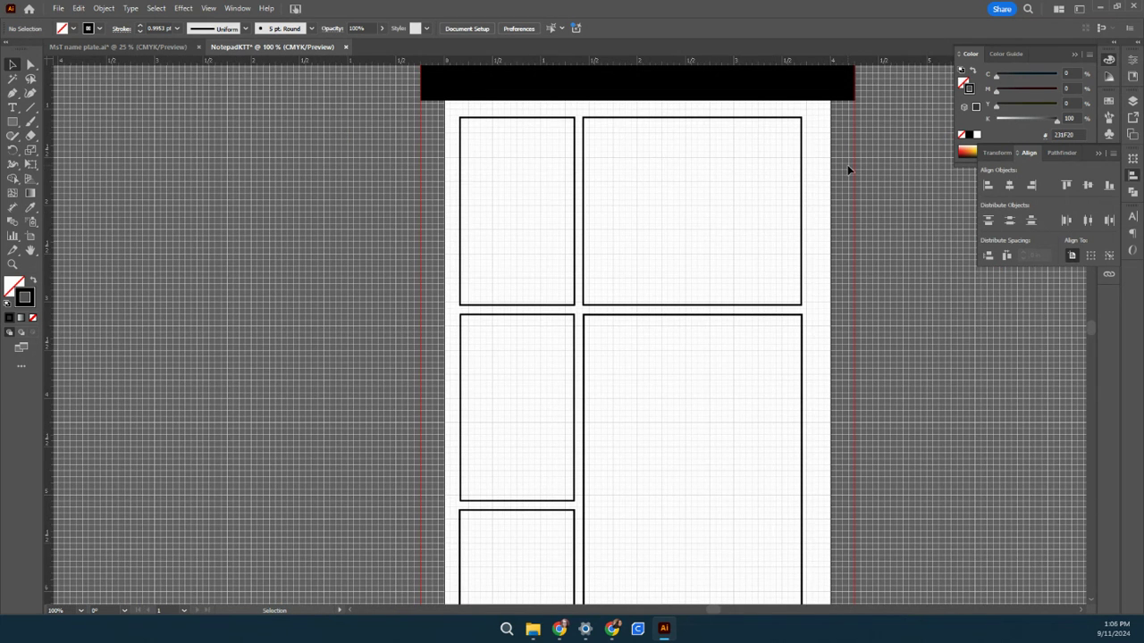
key("ctrl+apostrophe")
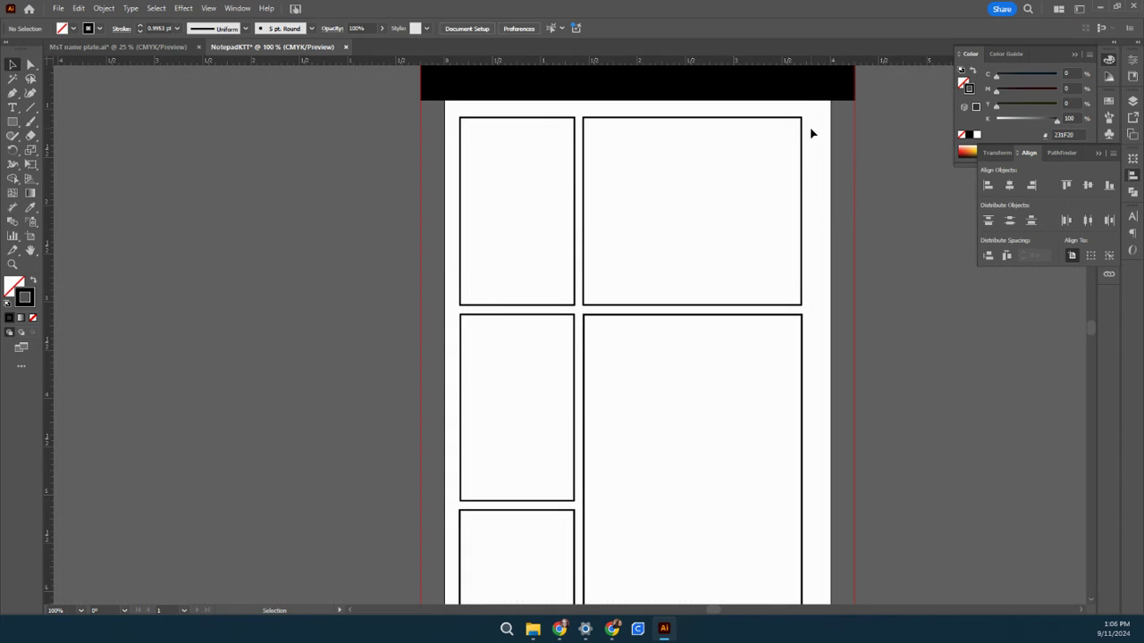
Group all five boxes of the layout, and ungroup them again
left_click_drag(810, 127, 479, 550)
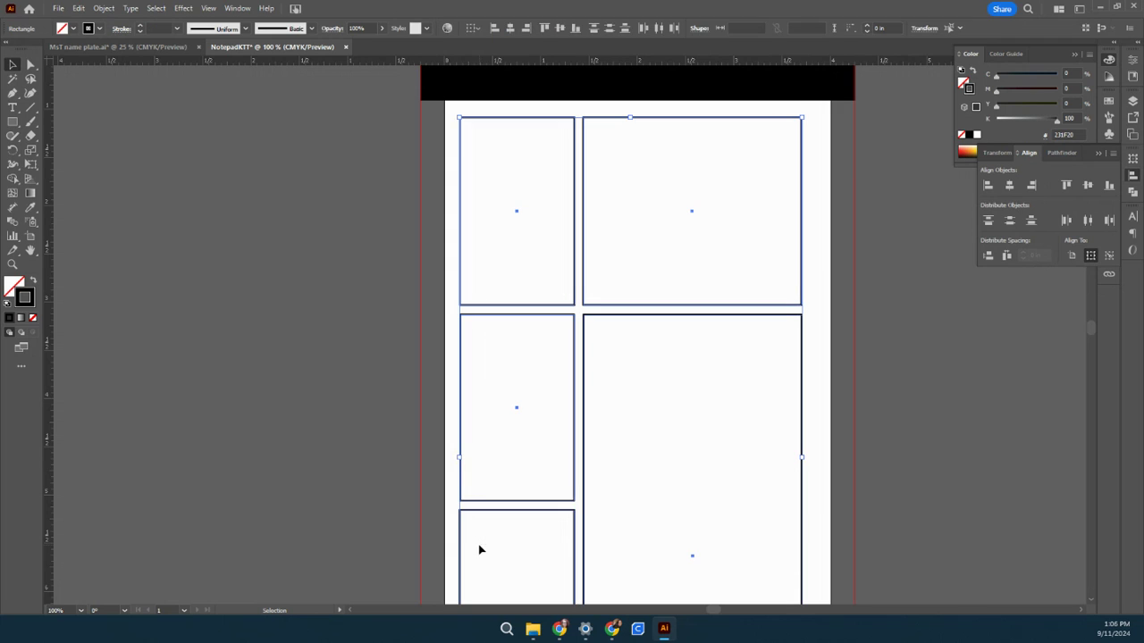
key("a")
key("ctrl+g")
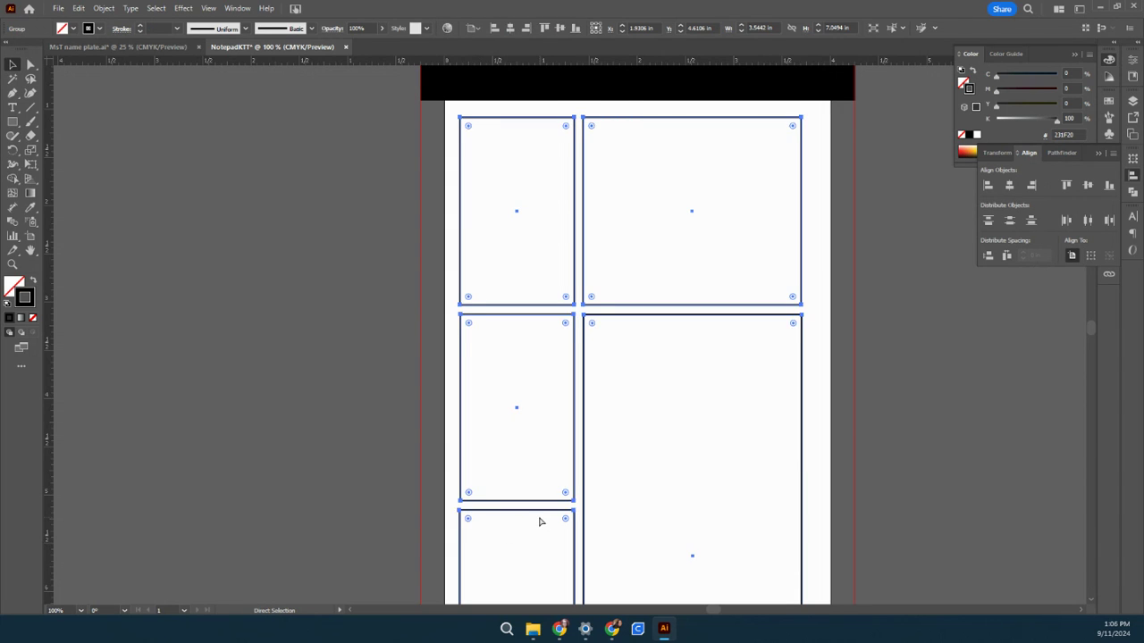
key("ctrl+minus")
key("ctrl+minus")
key("v")
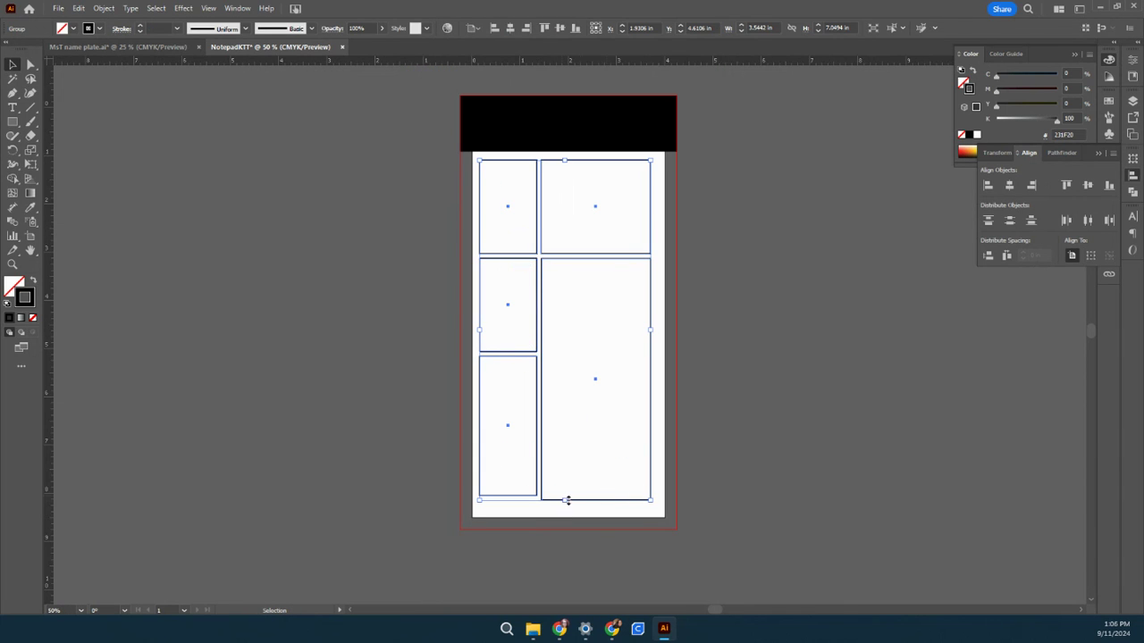
right_click(563, 500)
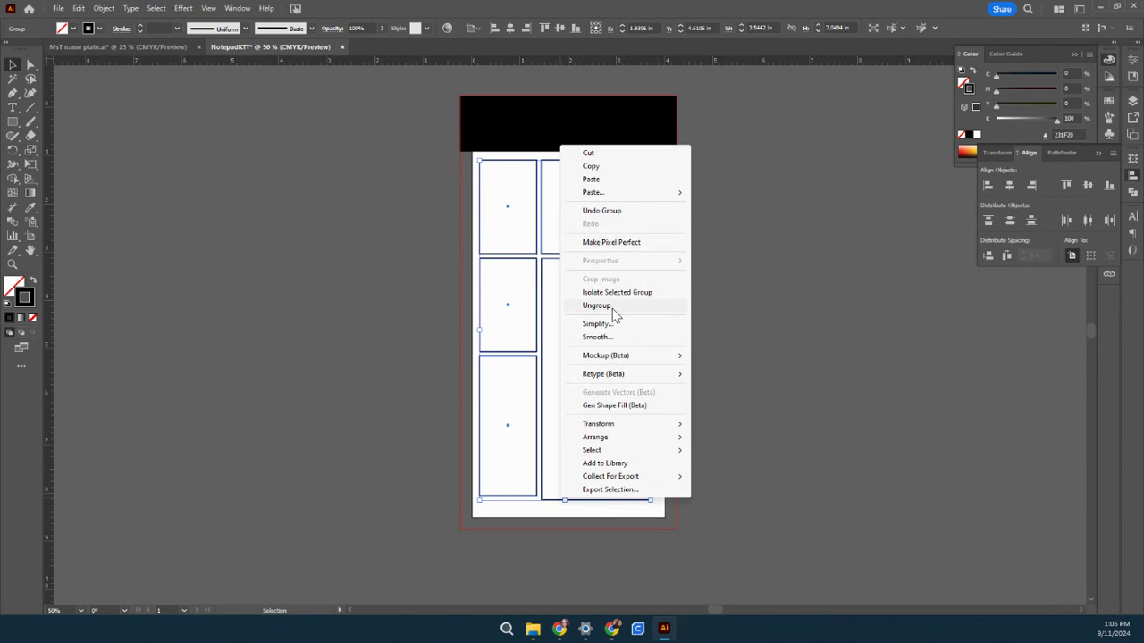
left_click(597, 306)
Extend the bottom-left box downward until its bottom edge lines up with the large right box
left_click(501, 493)
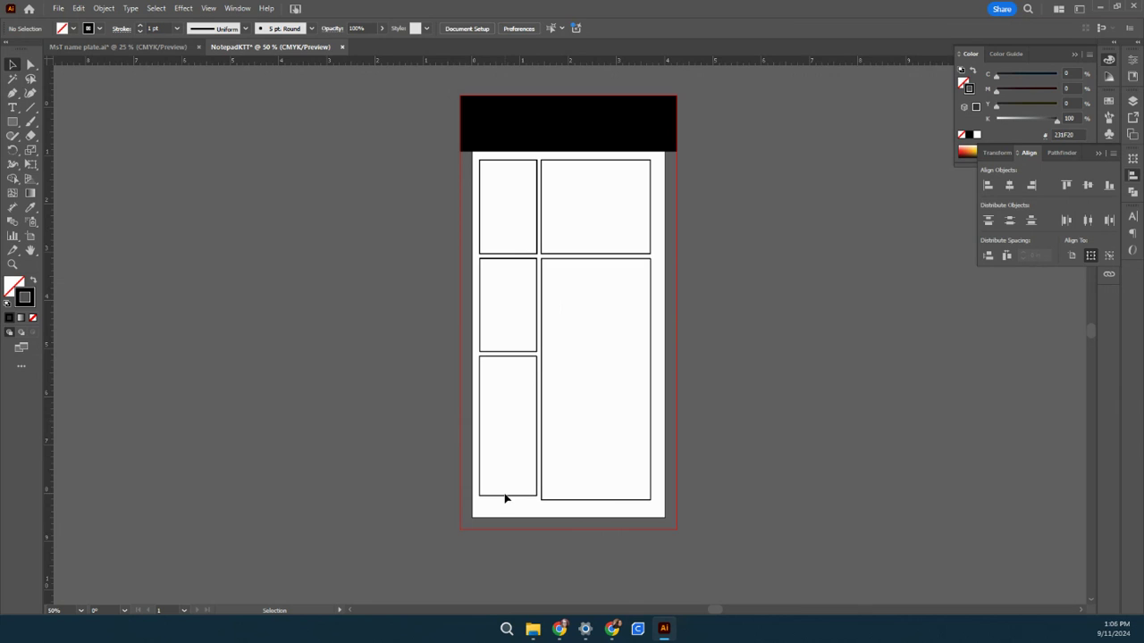
left_click(508, 499)
left_click_drag(508, 497, 505, 501)
left_click(572, 513)
Group all five boxes and center the group horizontally on the artboard
left_click_drag(634, 522, 494, 201)
right_click(518, 263)
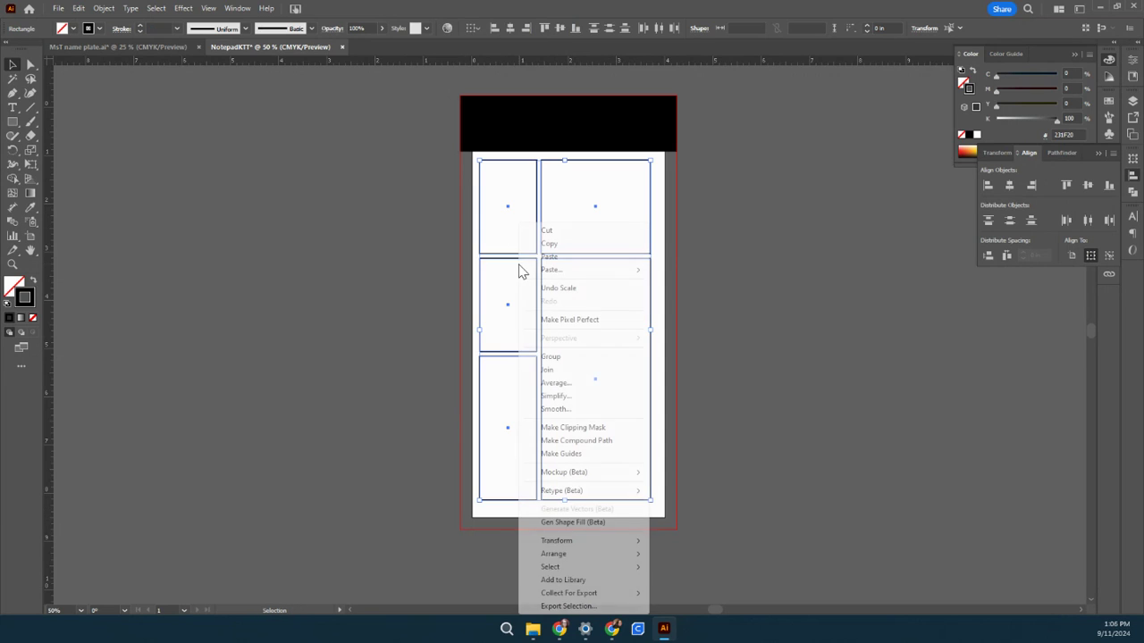
left_click(554, 356)
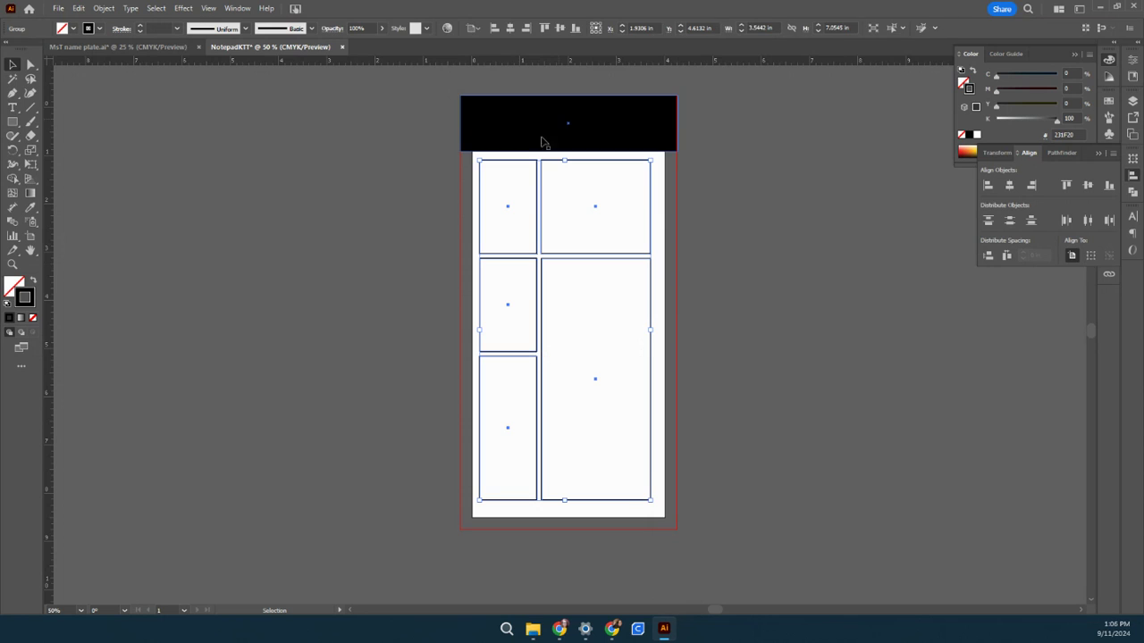
left_click(1009, 185)
left_click(754, 215)
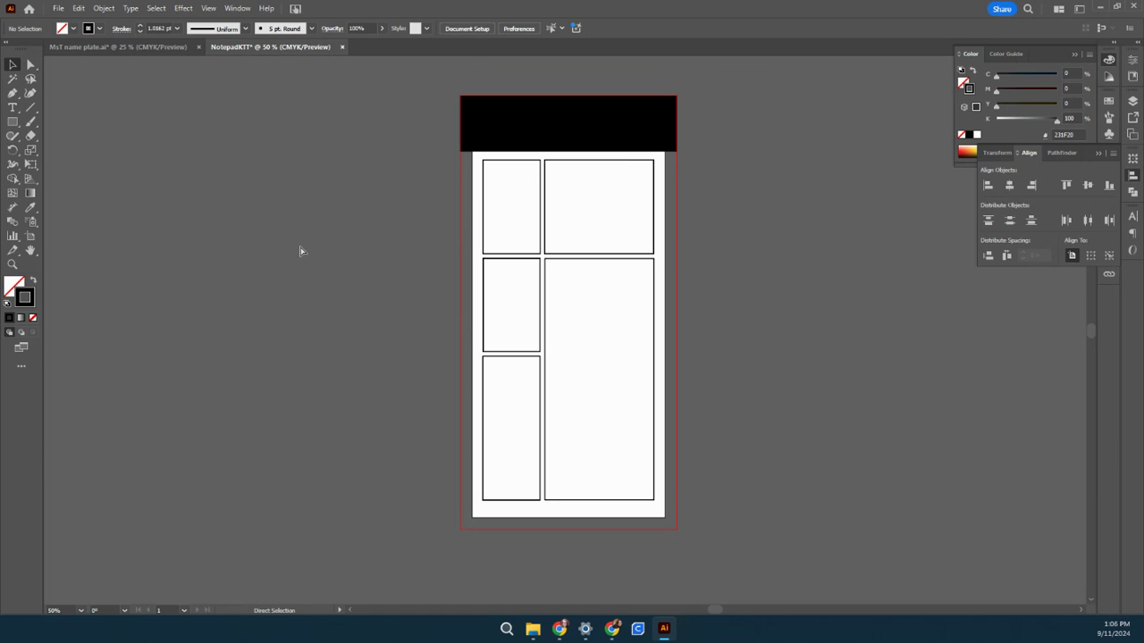
Show the rulers and place a horizontal guide along the boxes' top edge and a vertical guide along their left edge
key("v")
key("ctrl+r")
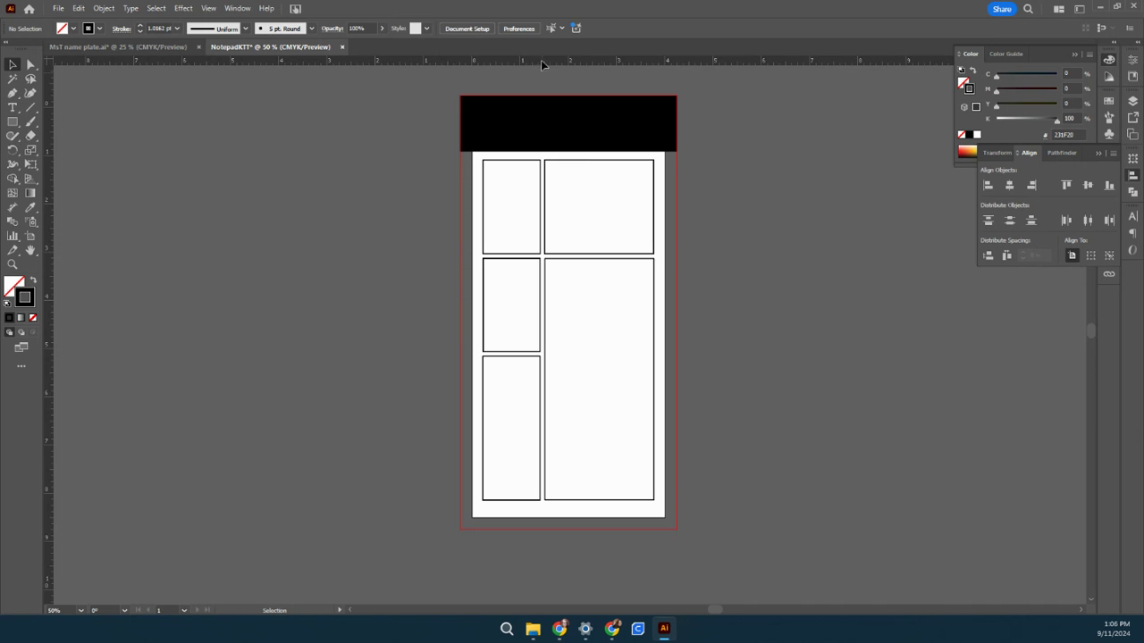
left_click_drag(541, 60, 562, 162)
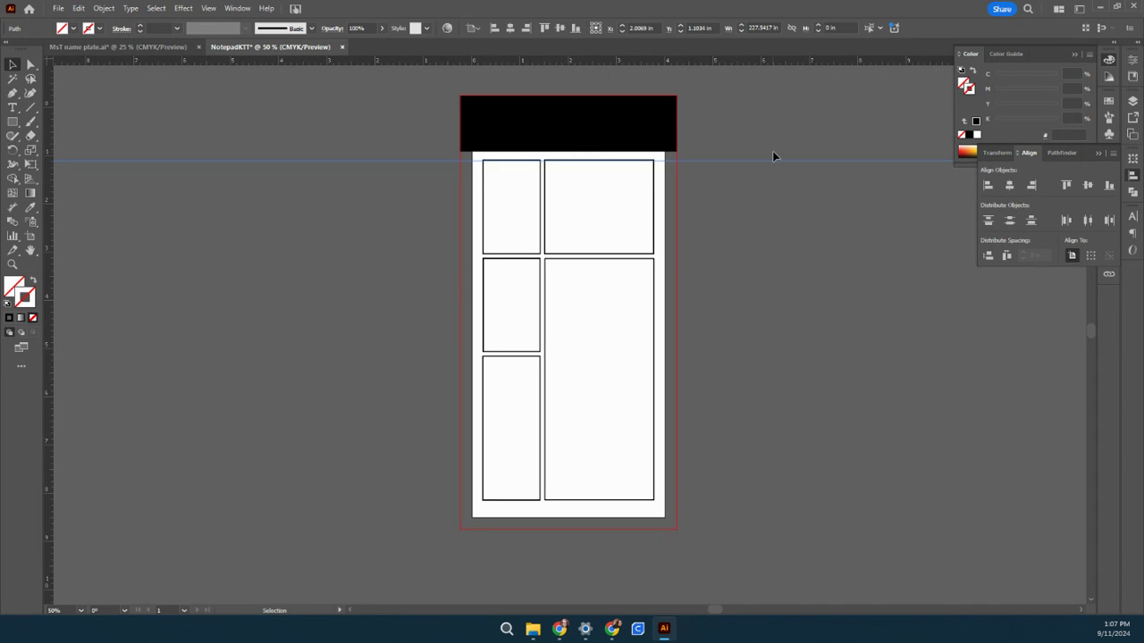
left_click(772, 227)
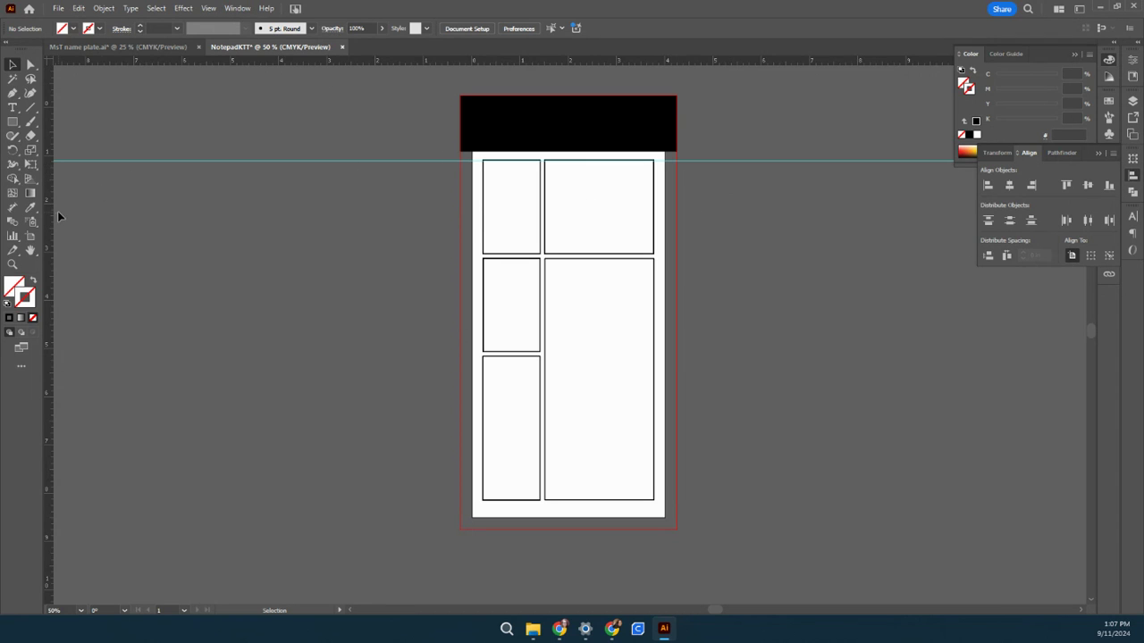
left_click_drag(456, 227, 483, 224)
left_click(209, 9)
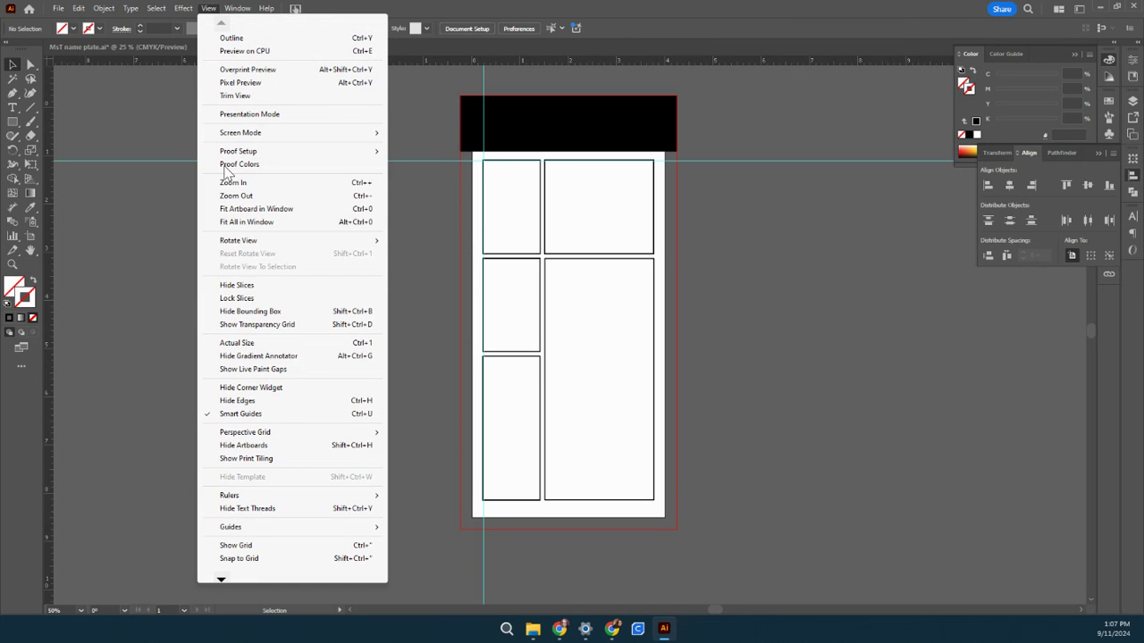
mouse_move(279, 497)
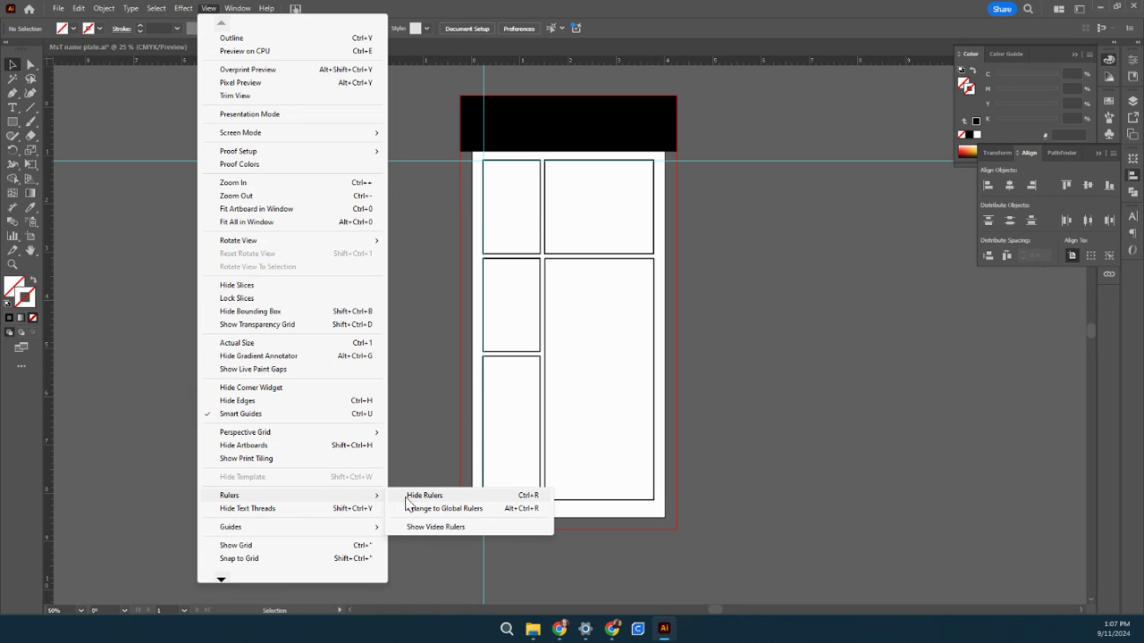
mouse_move(239, 531)
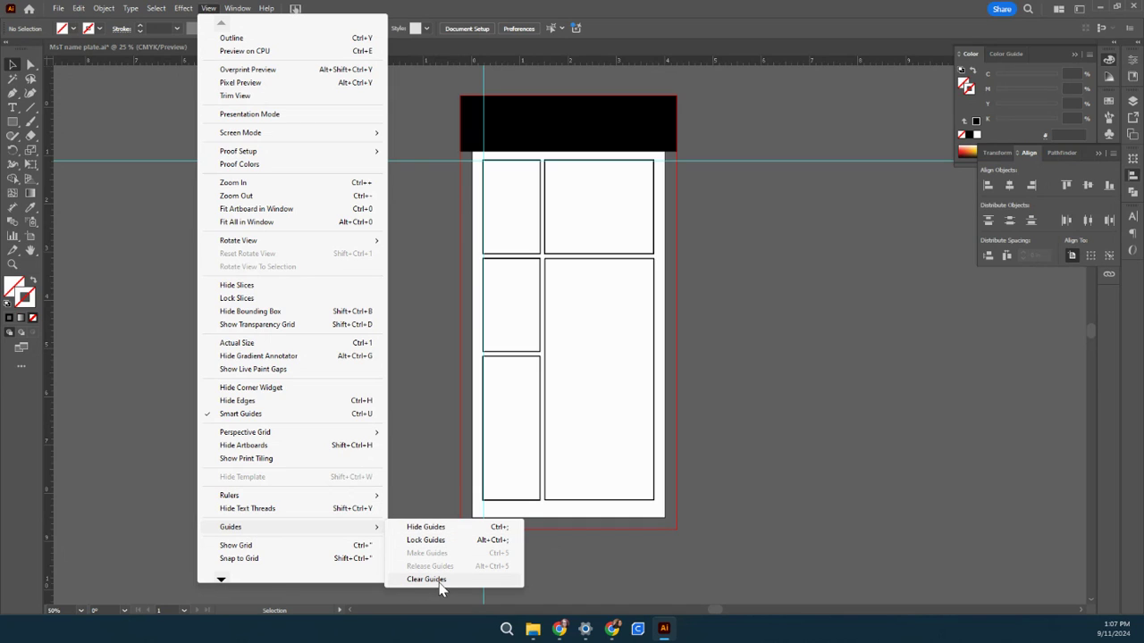
left_click(749, 188)
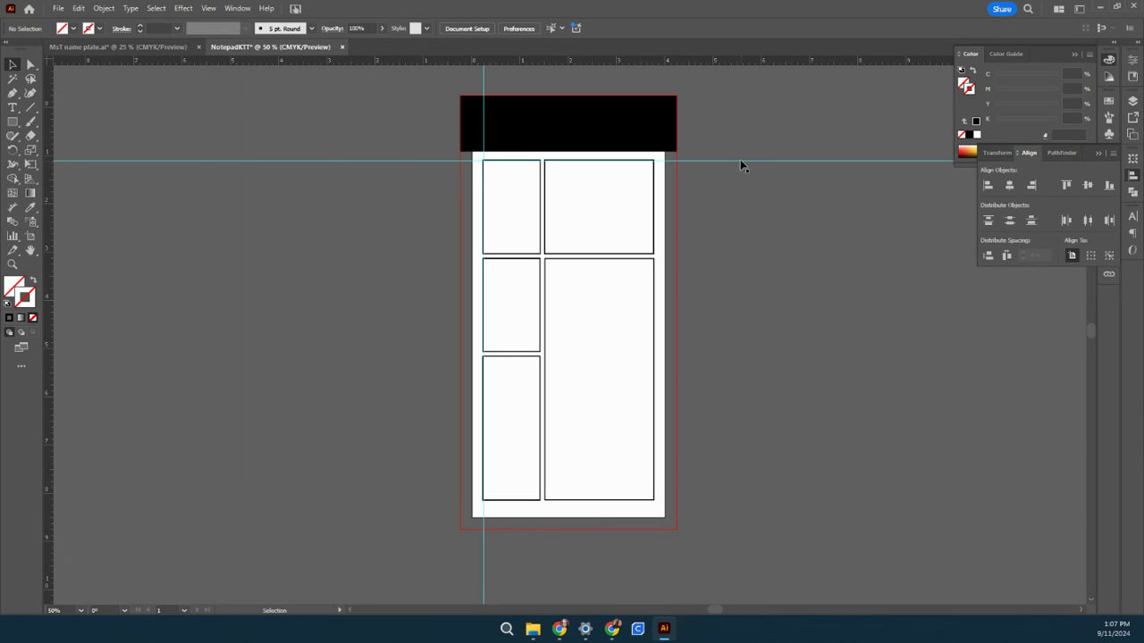
Reposition the horizontal guide on the top edge of the upper boxes
left_click_drag(740, 161, 739, 170)
left_click(724, 271)
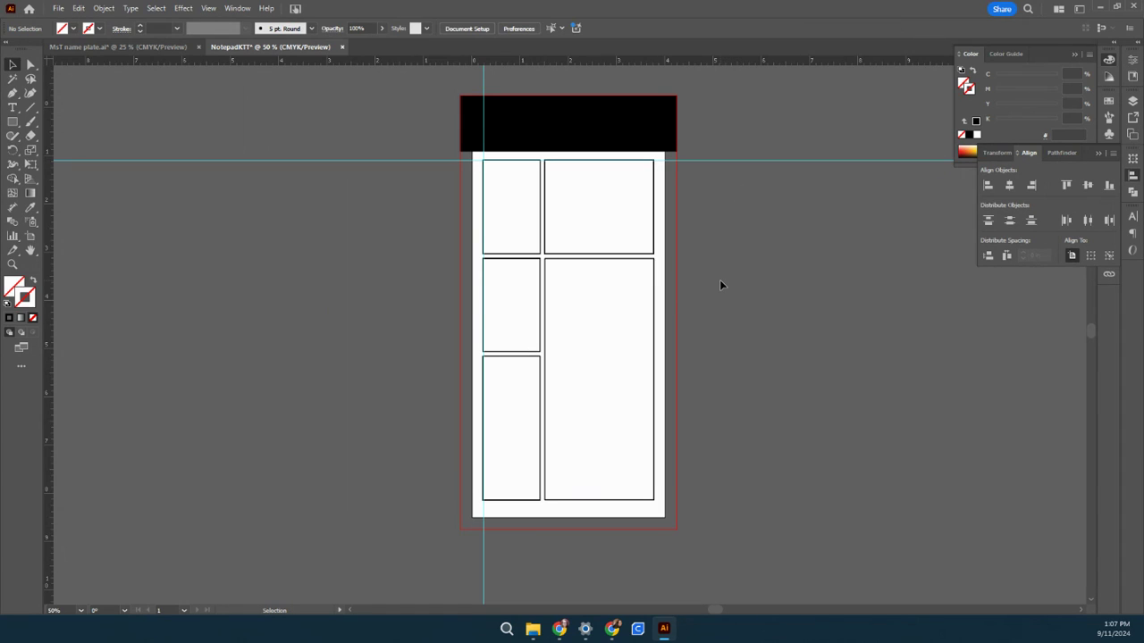